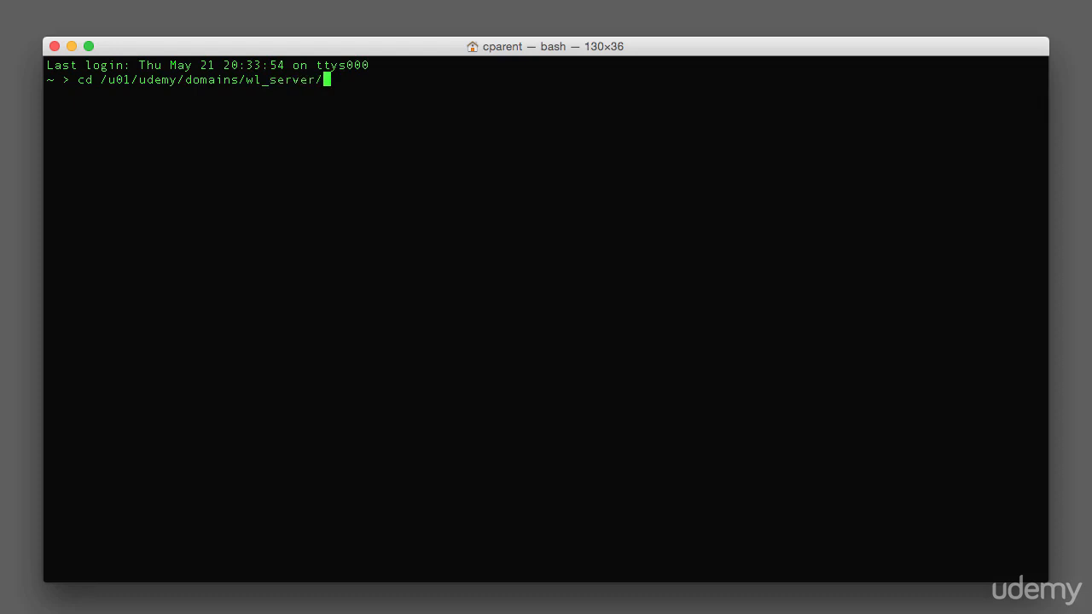
Change into the domain's bin directory and run the startWebLogic script.
type("bin/")
key("Return")
type("./start")
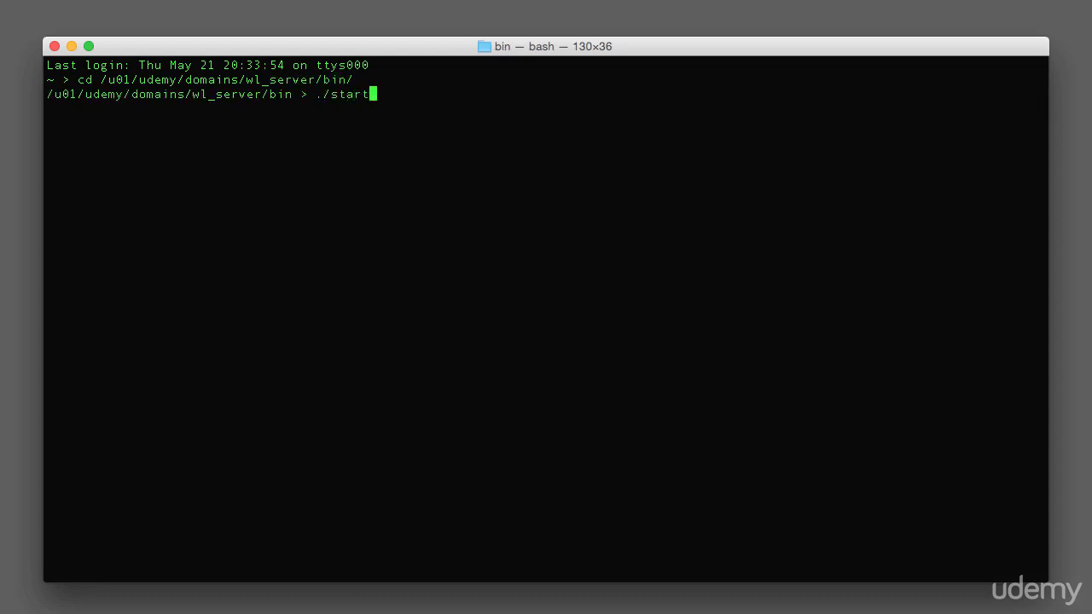
type("Web")
key("Tab")
key("Return")
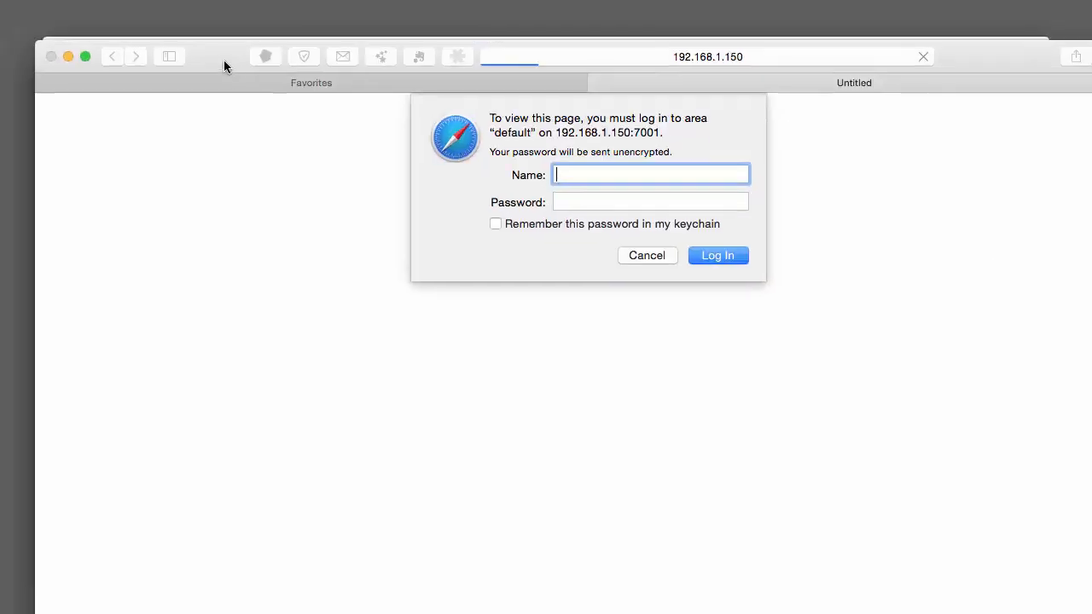
left_click(647, 252)
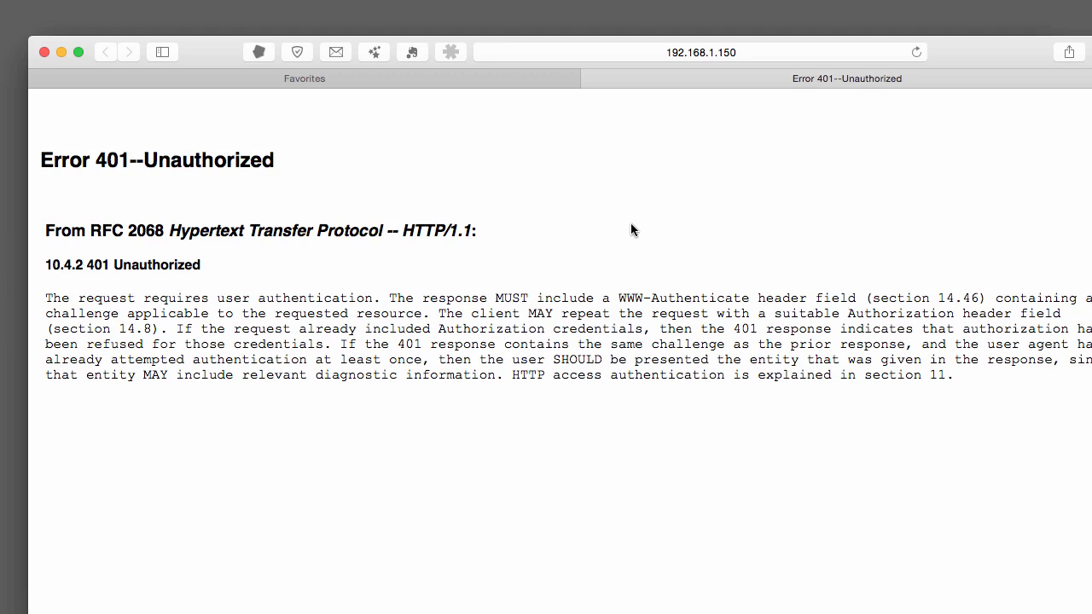
left_click(687, 49)
left_click(679, 49)
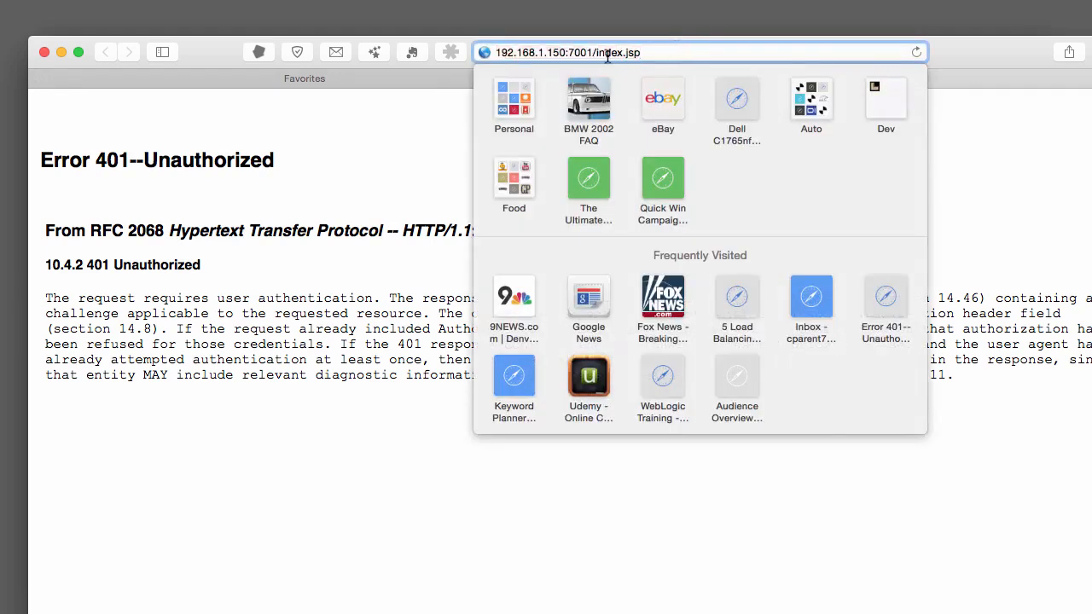
left_click(497, 53)
type("https:")
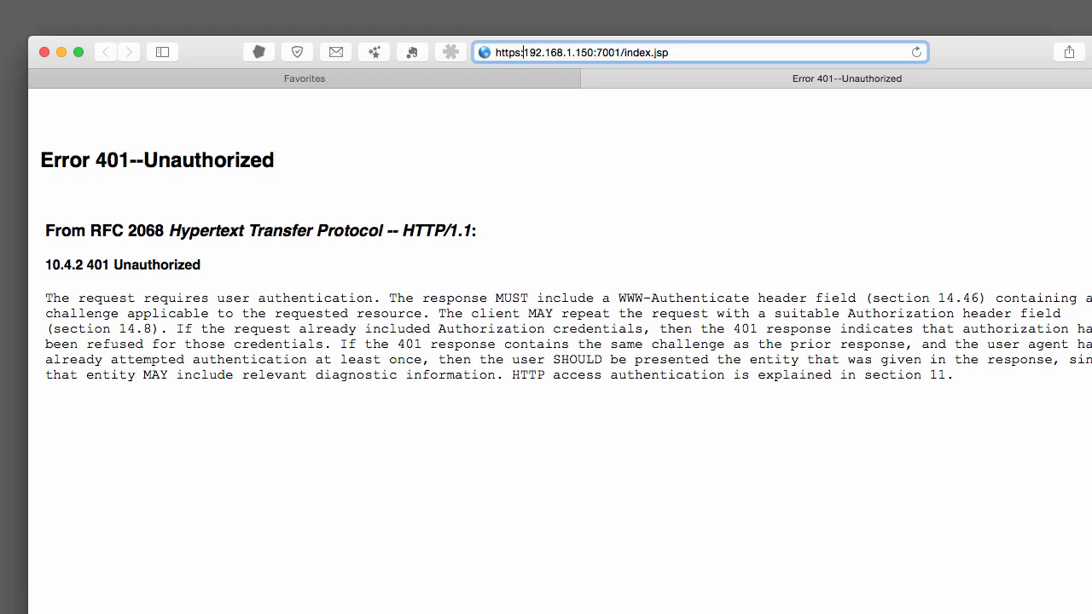
type("//")
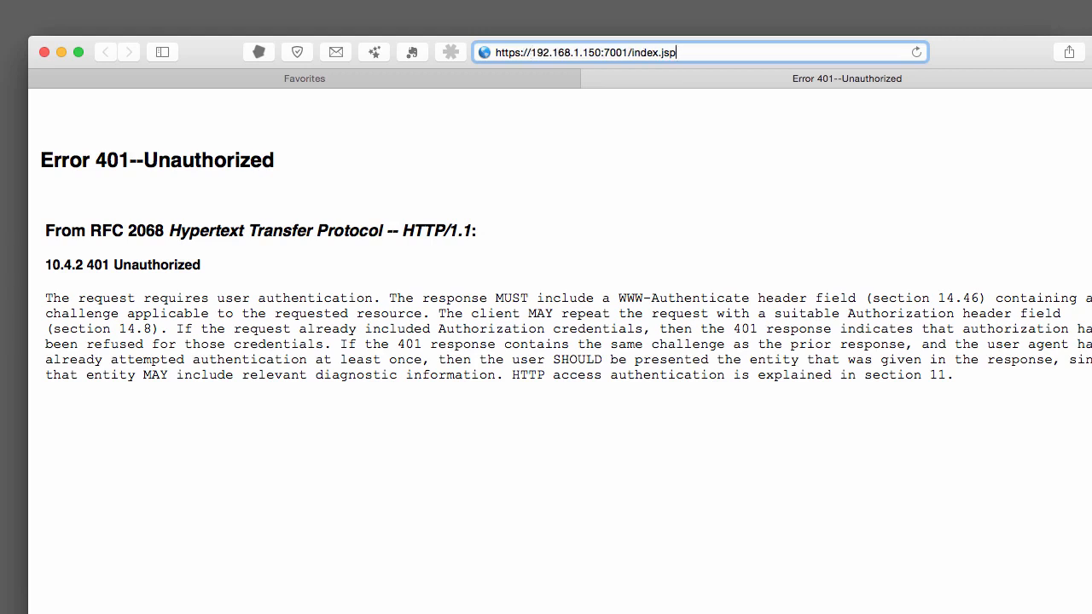
key("BackSpace")
key("BackSpace")
key("BackSpace")
key("BackSpace")
key("BackSpace")
key("BackSpace")
key("BackSpace")
key("BackSpace")
key("BackSpace")
key("BackSpace")
key("BackSpace")
key("BackSpace")
key("BackSpace")
key("BackSpace")
type("9")
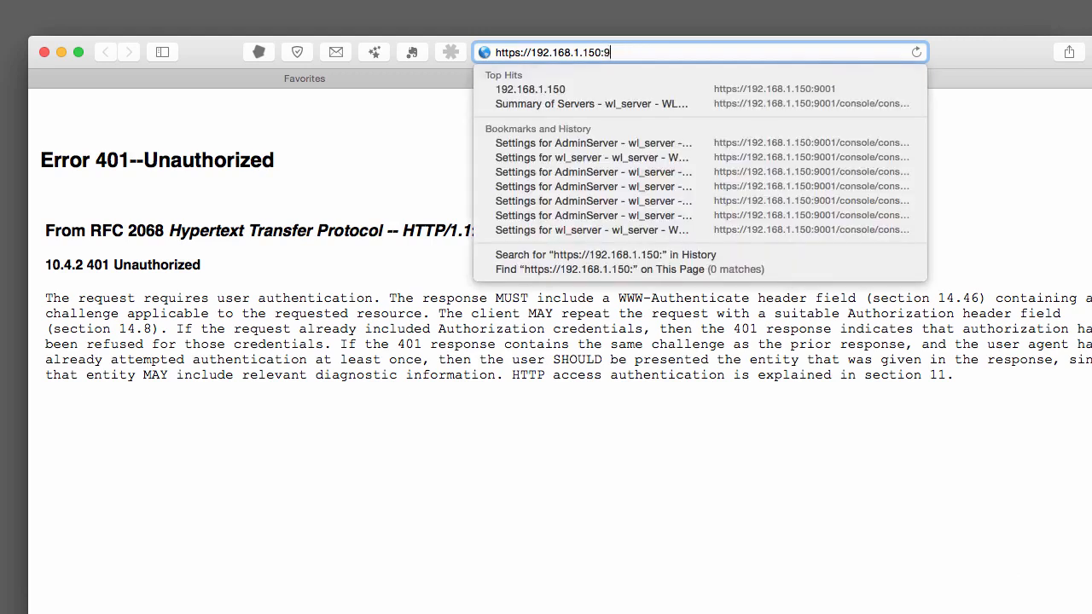
type("001/console")
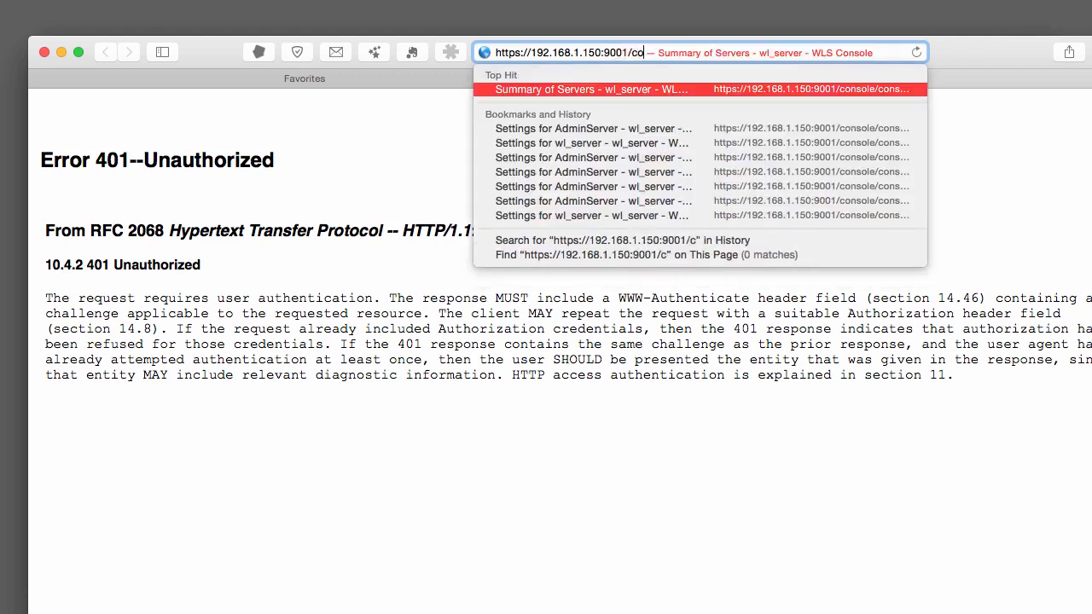
key("Return")
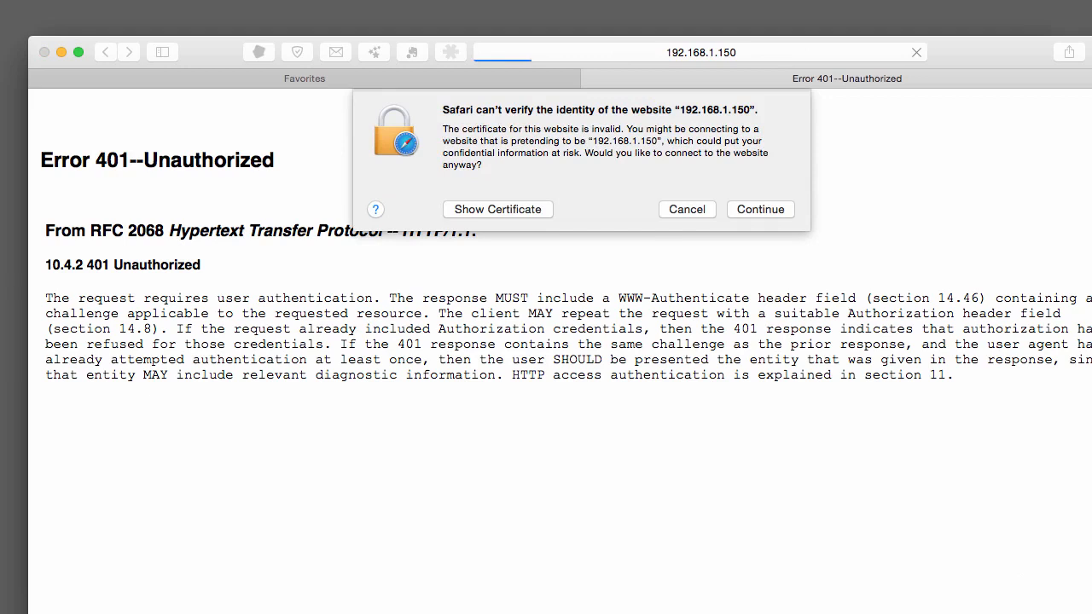
left_click(760, 210)
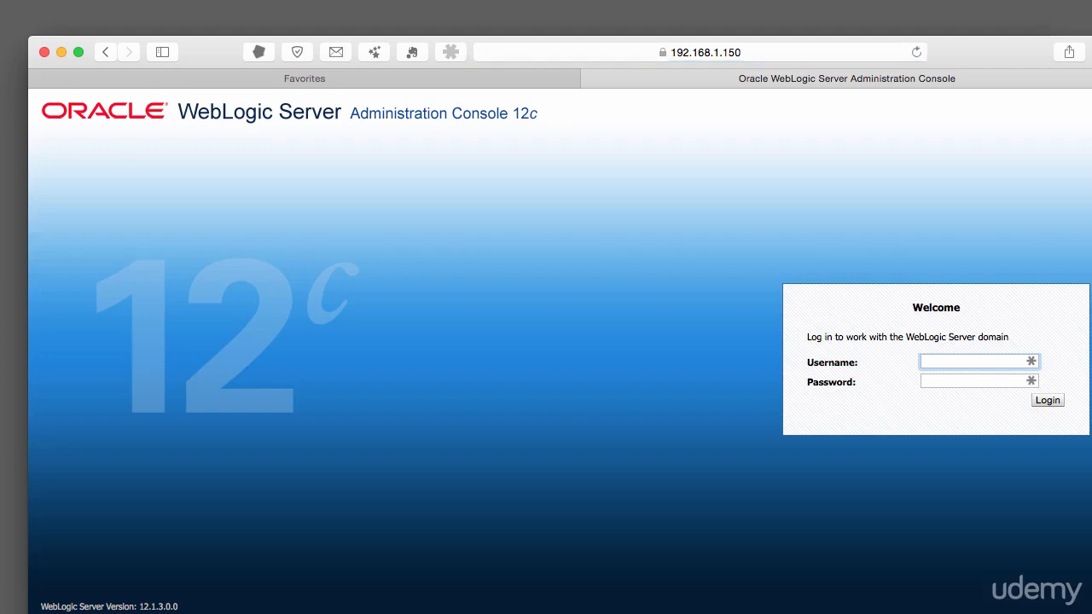
Log in to the WebLogic Administration Console as weblogic with the admin password.
left_click_drag(1091, 613, 1072, 587)
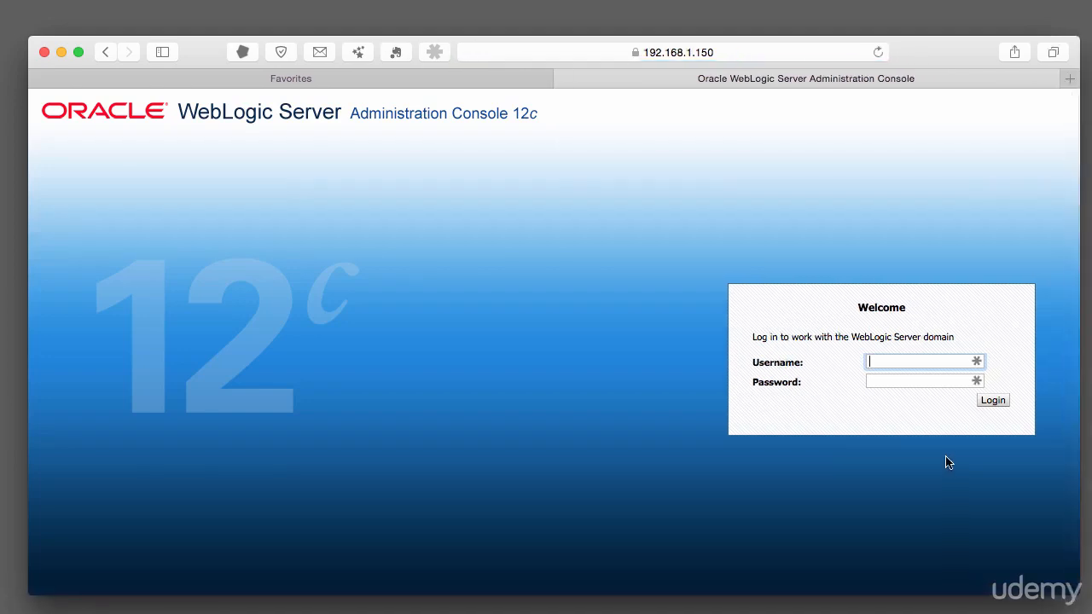
type("weblogi")
key("Tab")
key("shift+Tab")
key("Right")
type("c")
key("Tab")
type("welcome1")
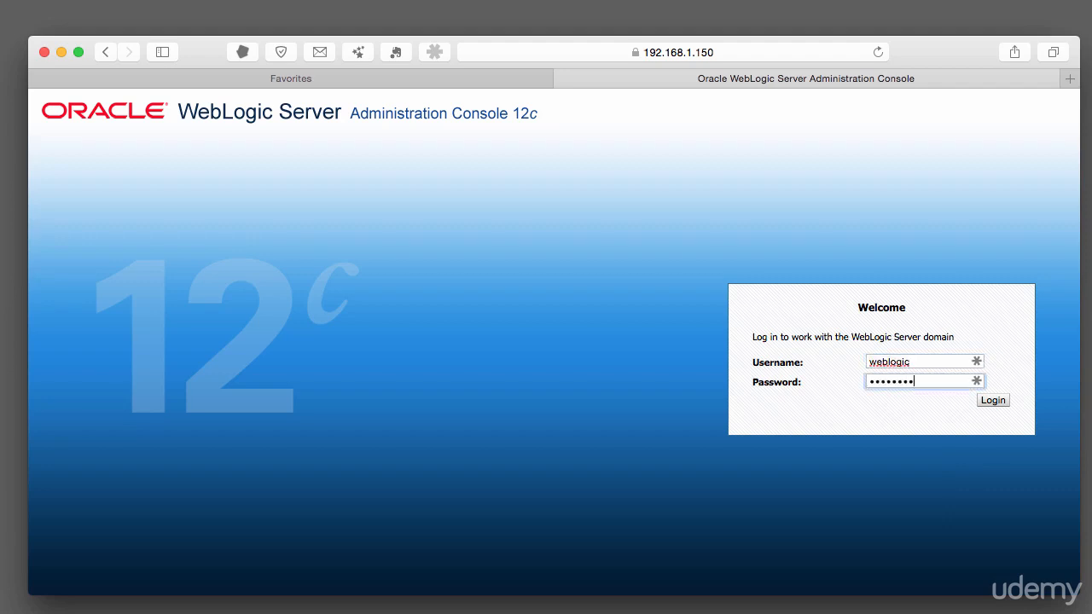
key("Return")
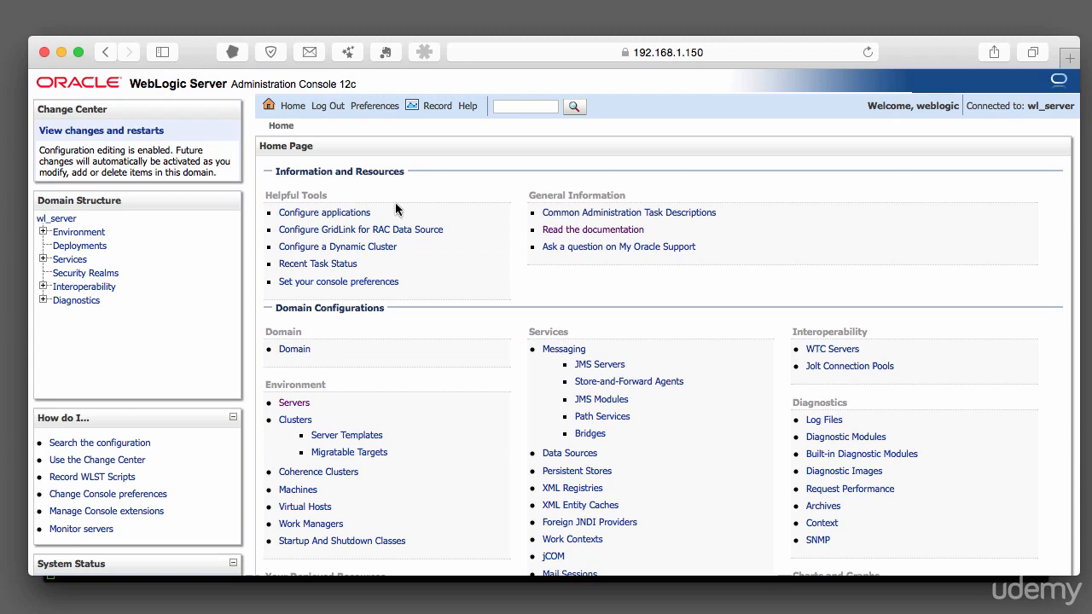
Open the Environment servers summary and start a new server named ms1.
left_click(43, 231)
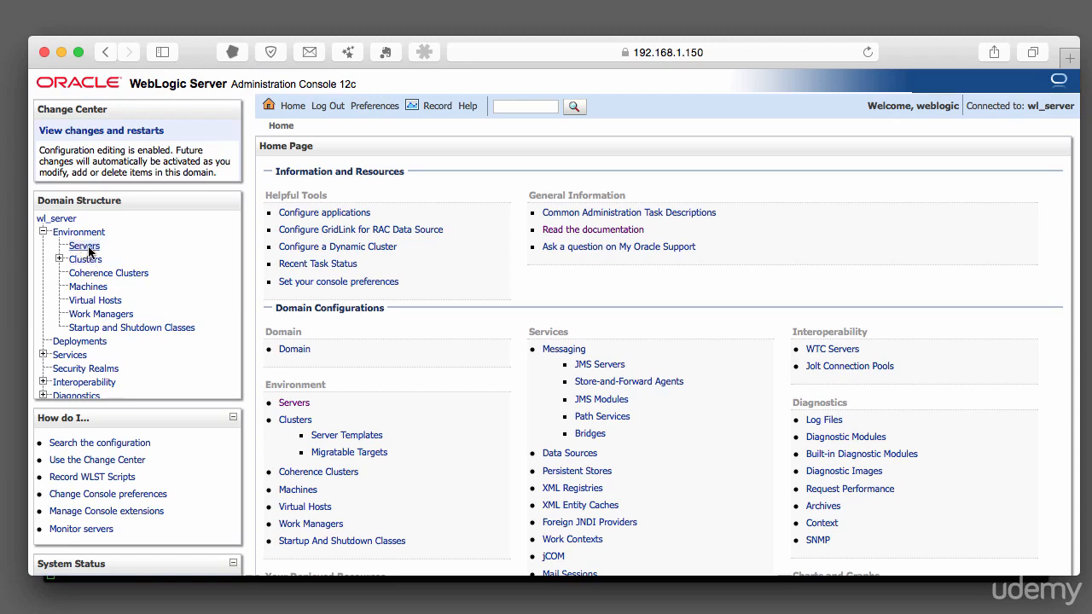
left_click(85, 248)
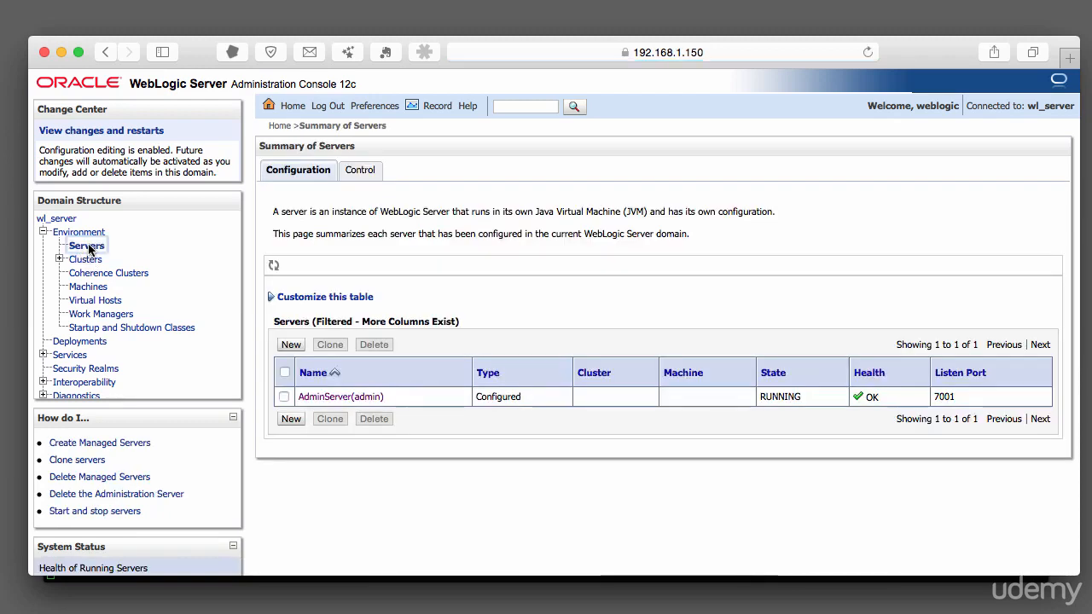
left_click(291, 419)
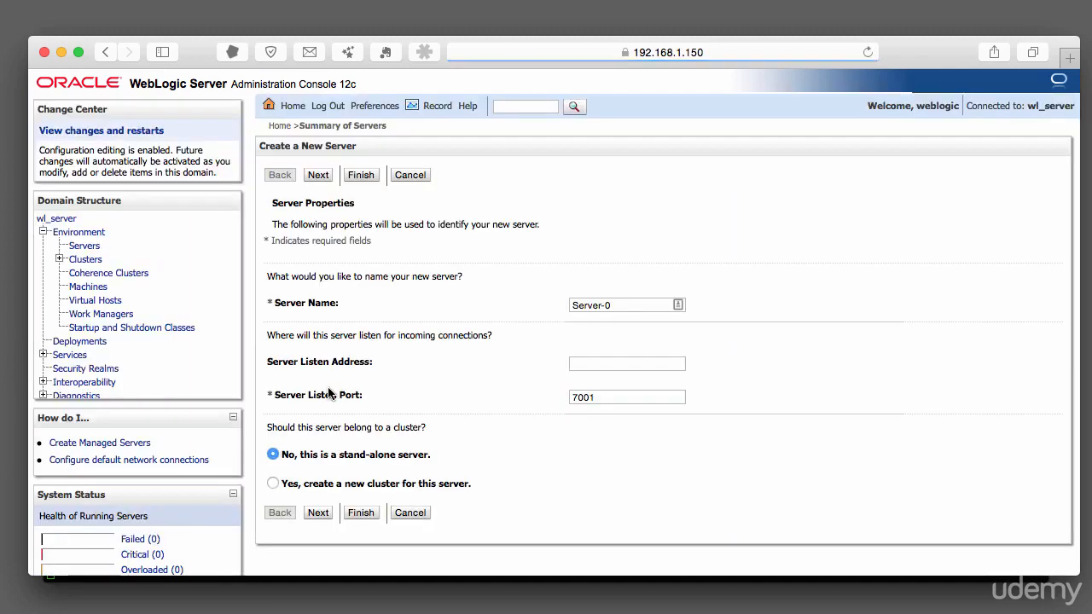
left_click(601, 300)
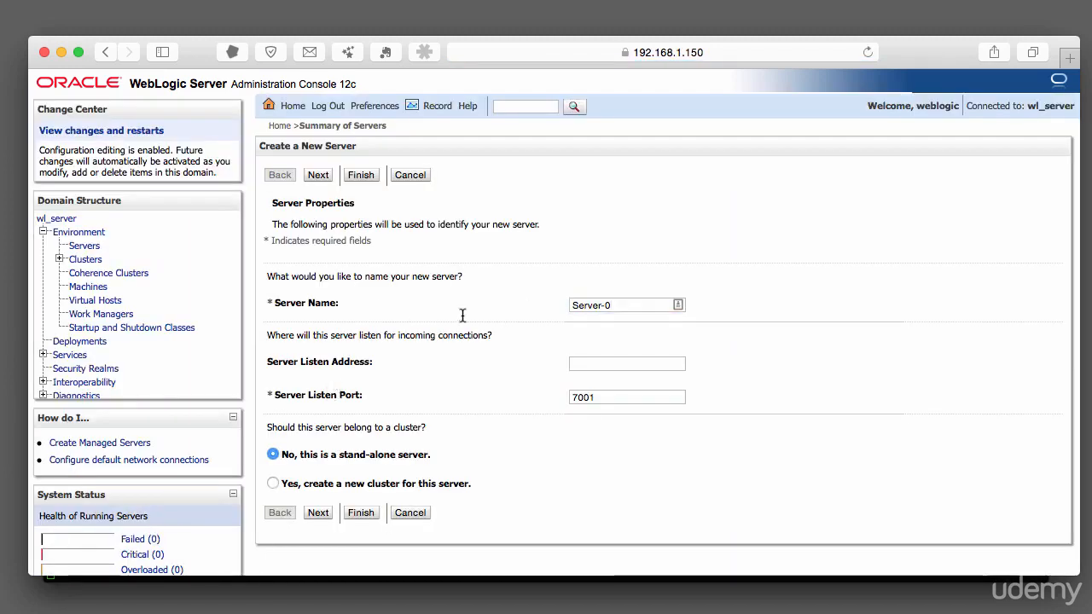
left_click_drag(611, 305, 530, 305)
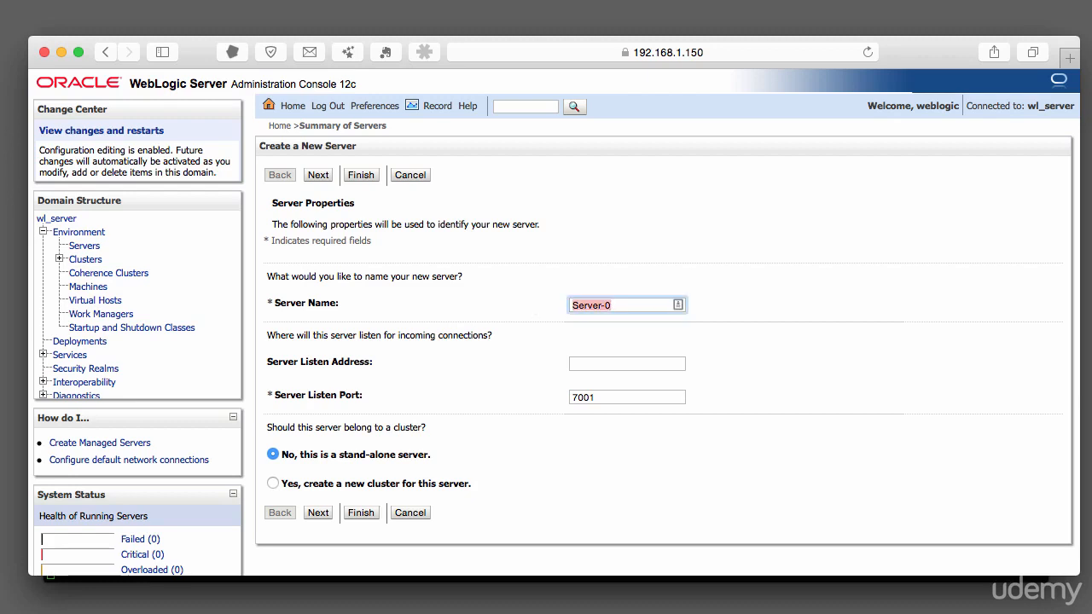
type("ms1")
key("Tab")
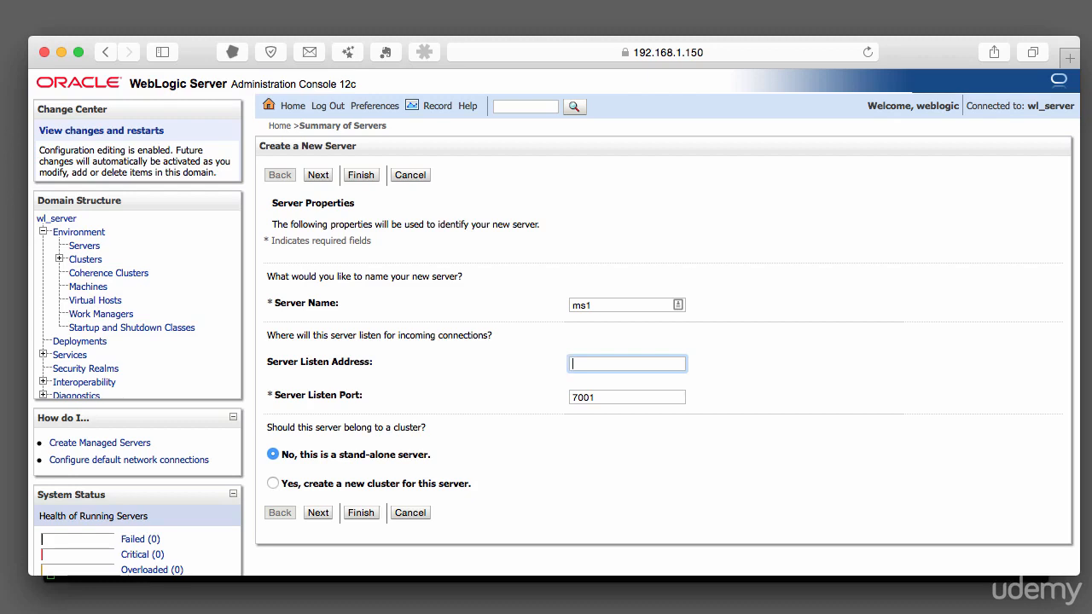
Set ms1's listen address to 192.168.1.150 and listen port to 8002, and finish creating it.
type("192.168.1.150")
left_click(630, 393)
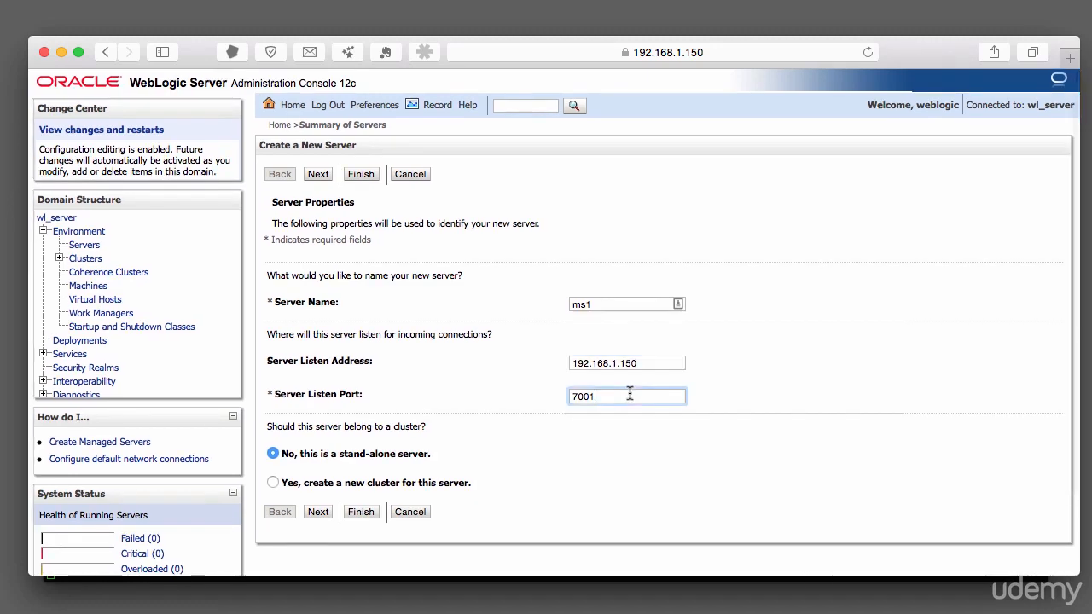
left_click_drag(627, 394, 536, 403)
type("8002")
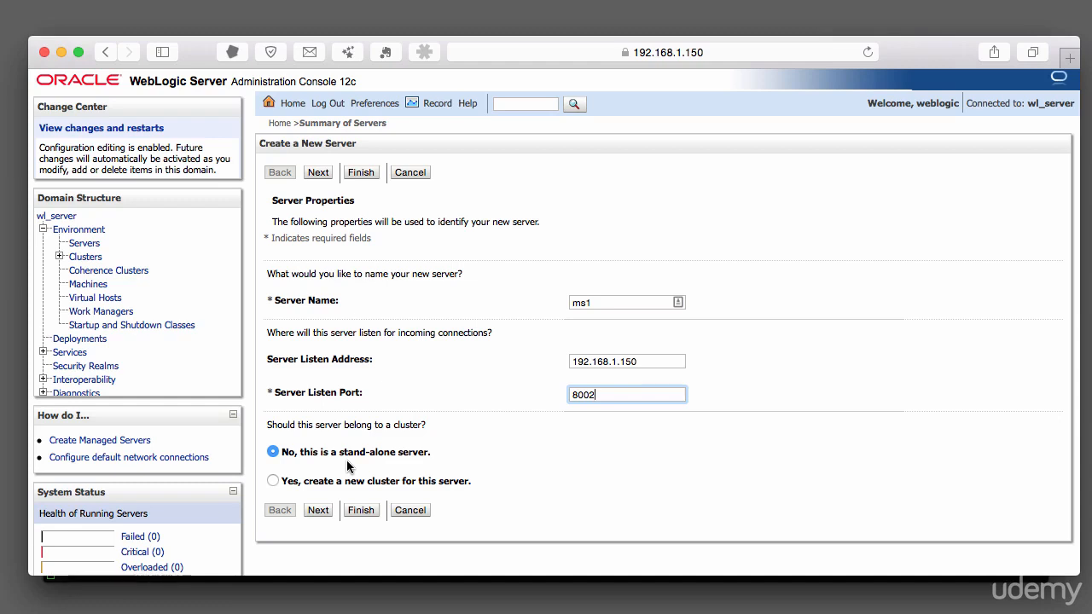
left_click(317, 510)
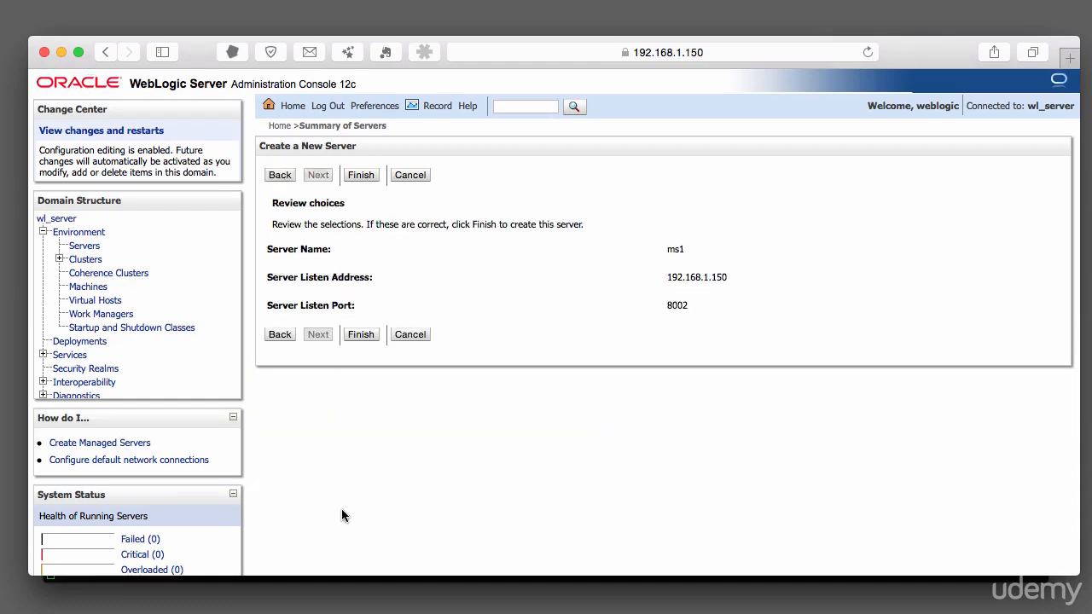
left_click(357, 337)
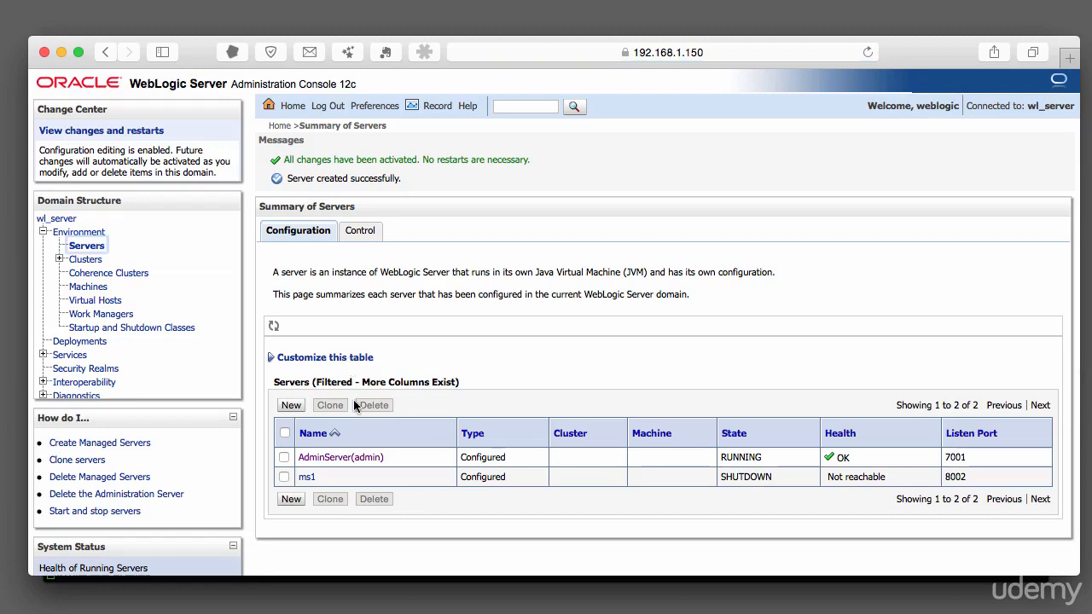
Create a new server ms2 listening on 192.168.1.150 port 8003.
left_click(291, 499)
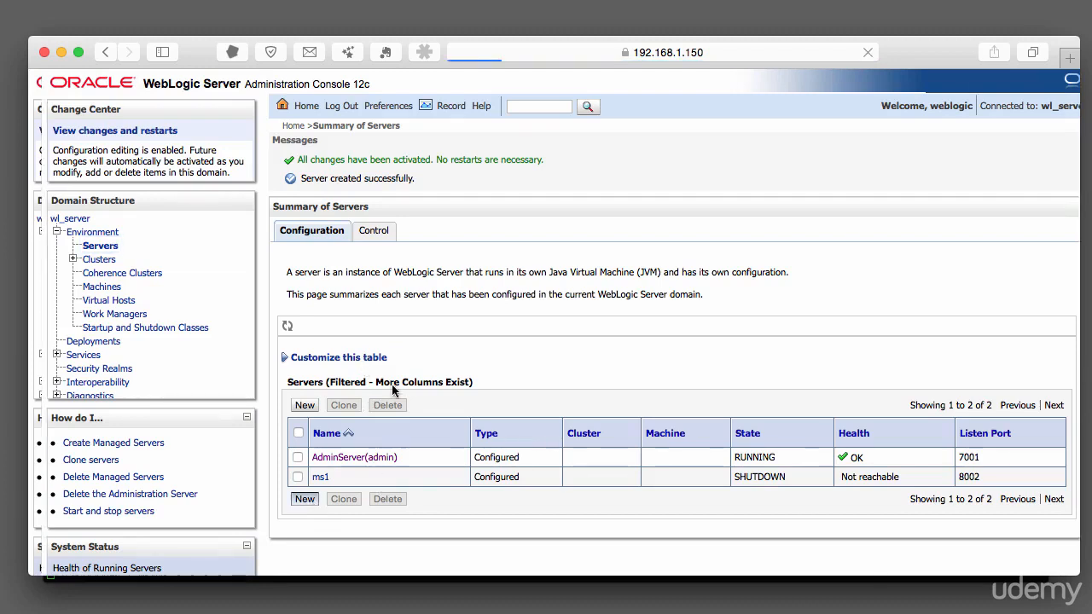
left_click_drag(631, 307, 495, 306)
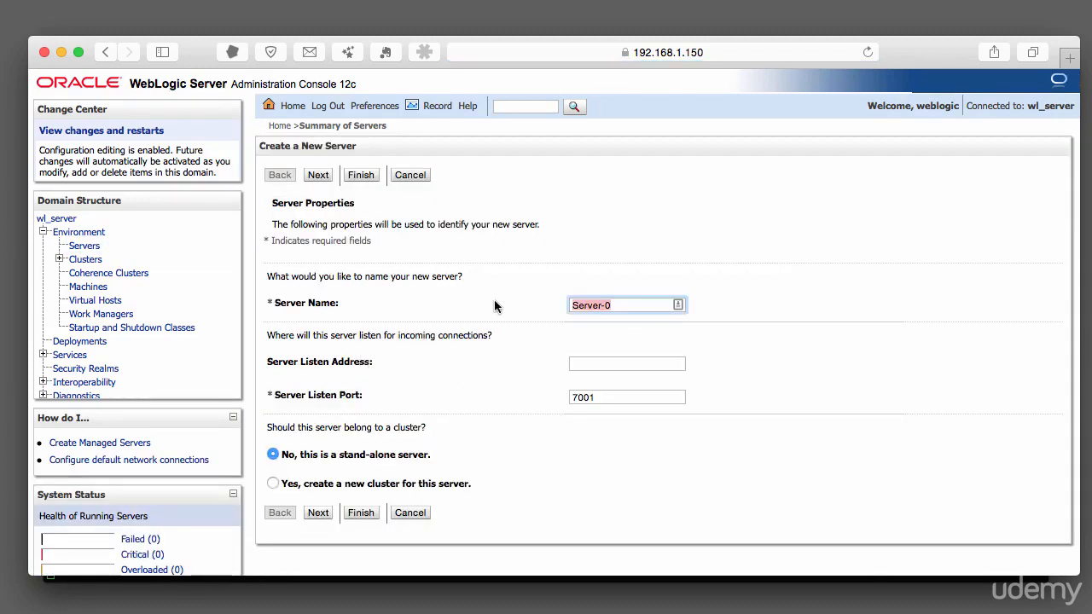
type("ms2")
key("Tab")
type("192.168.1.15")
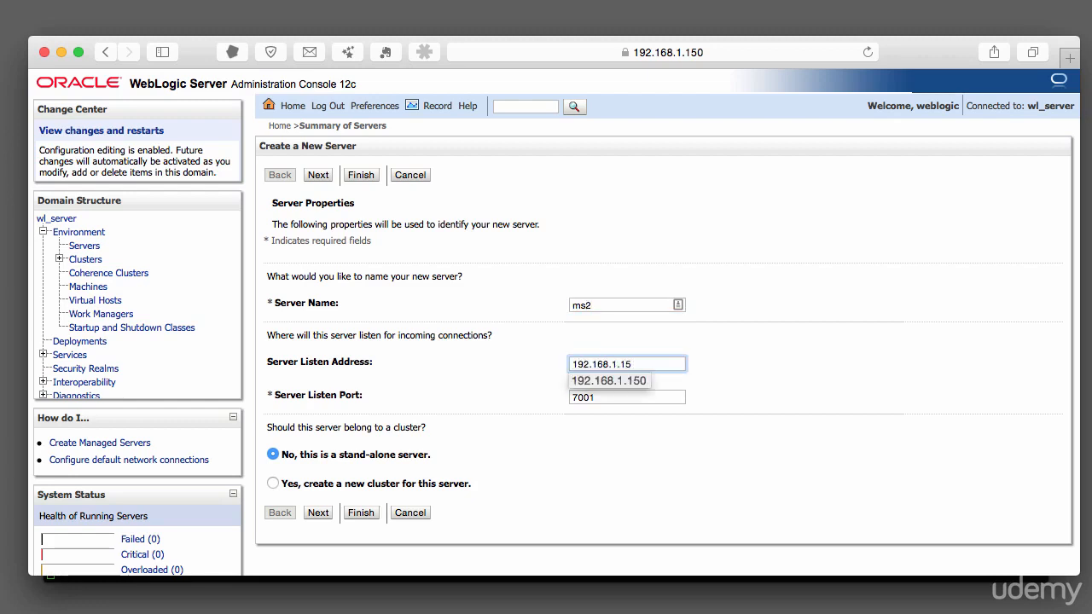
type("0")
key("Tab")
type("8")
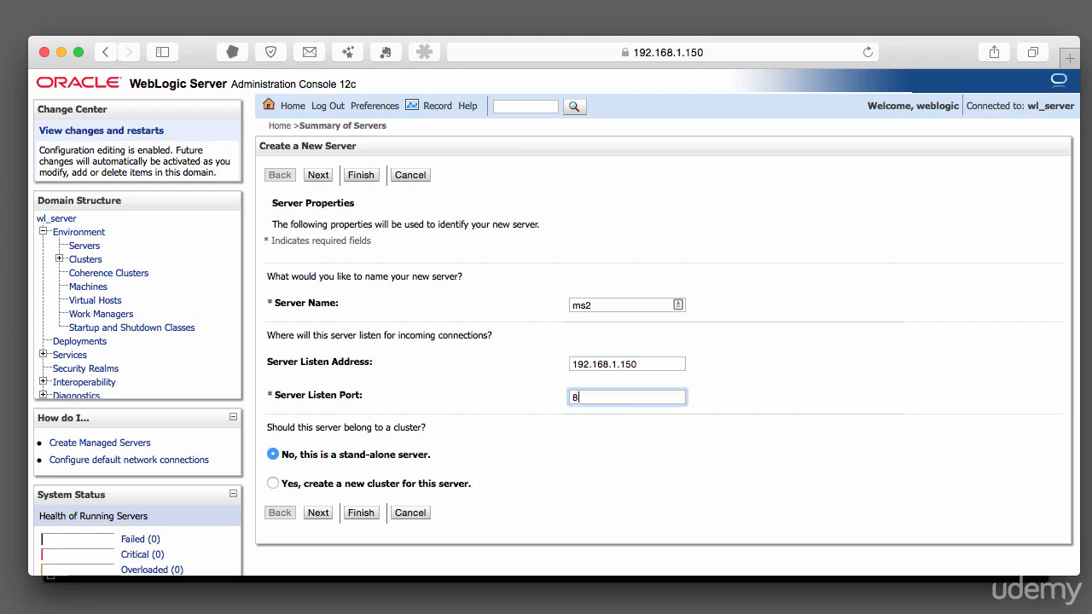
type("003")
left_click(360, 512)
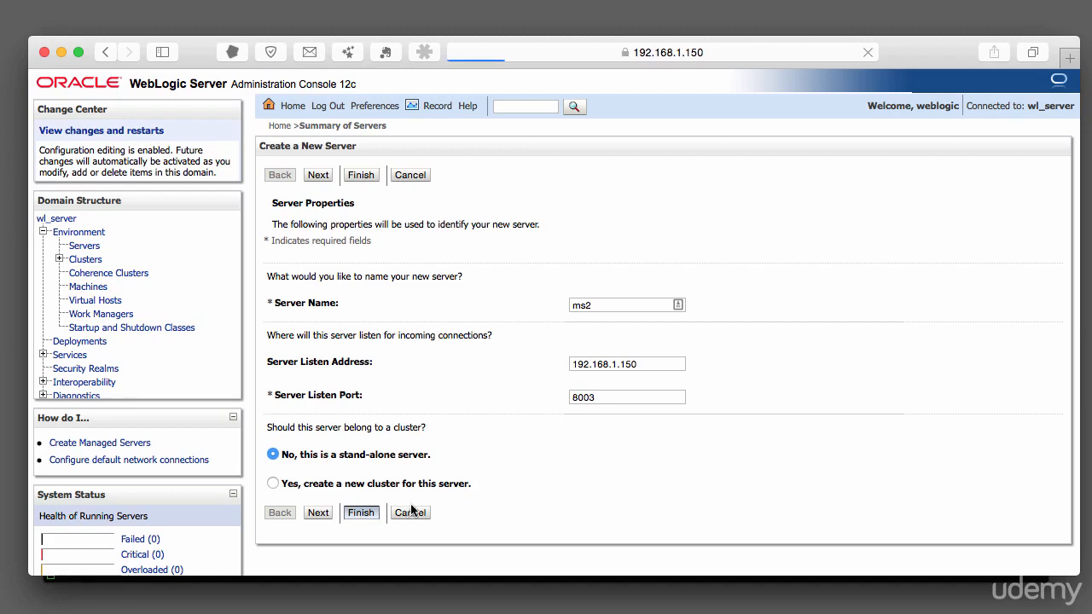
Create a new server ms3 listening on 192.168.1.150 port 8004.
left_click(289, 519)
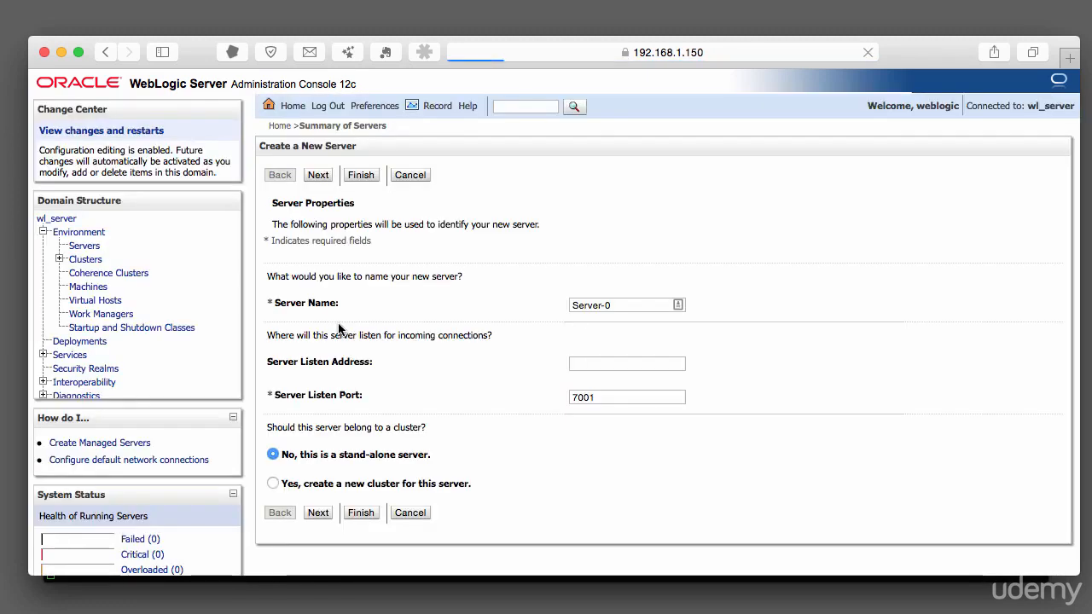
triple_click(591, 305)
type("m")
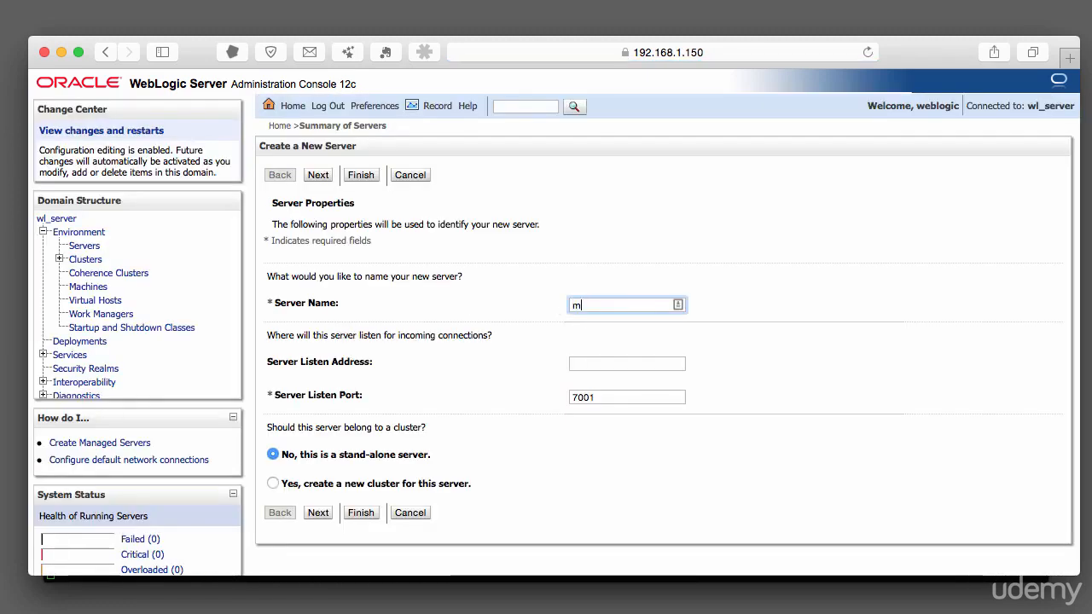
type("s3")
key("Tab")
type("192.168.1.15")
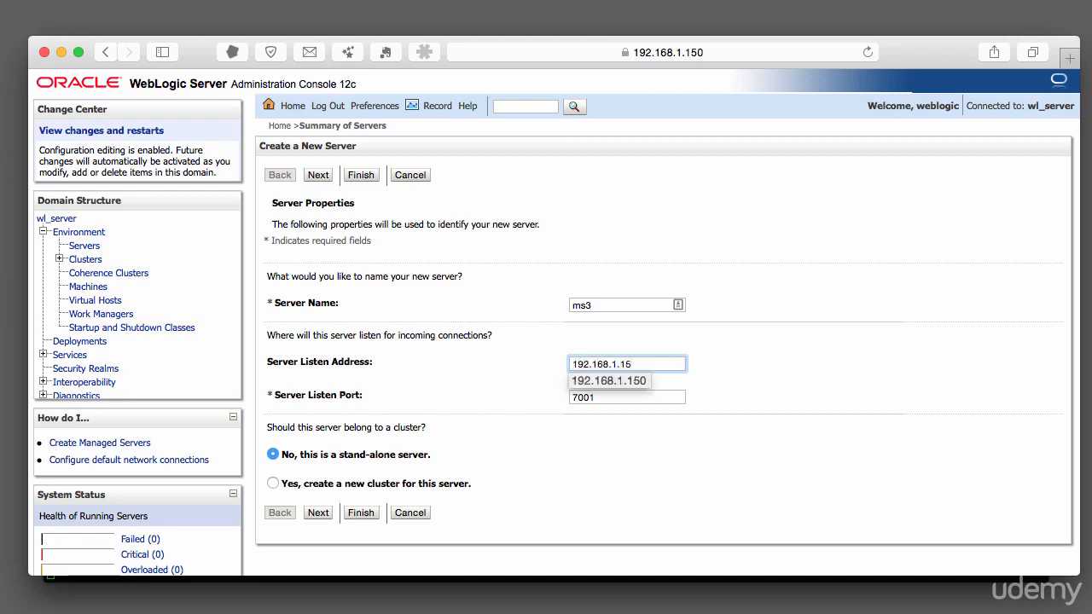
type("0")
key("Tab")
type("800")
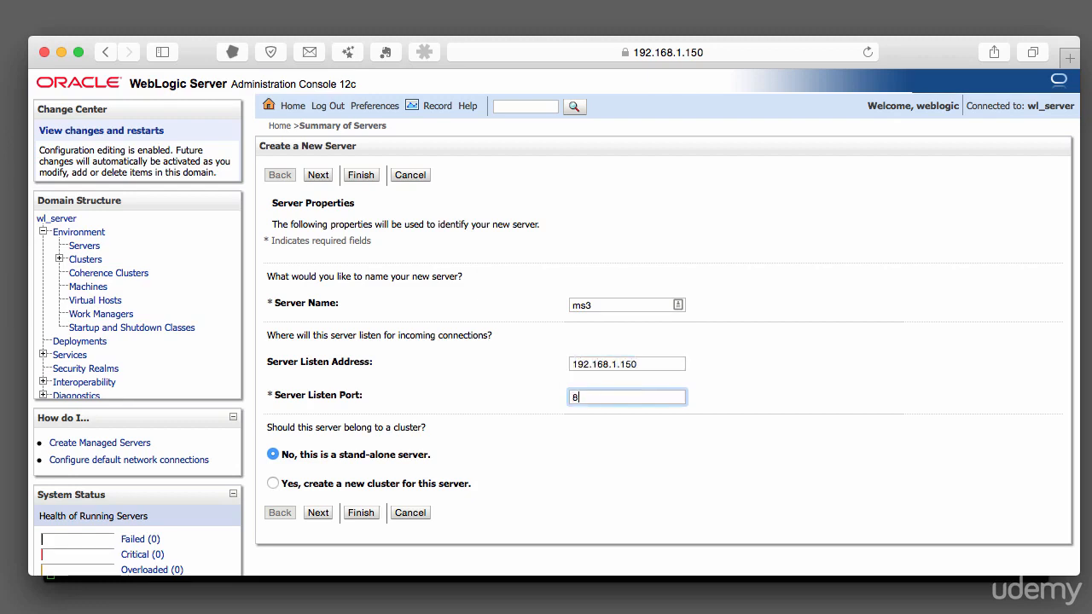
type("4")
left_click(360, 512)
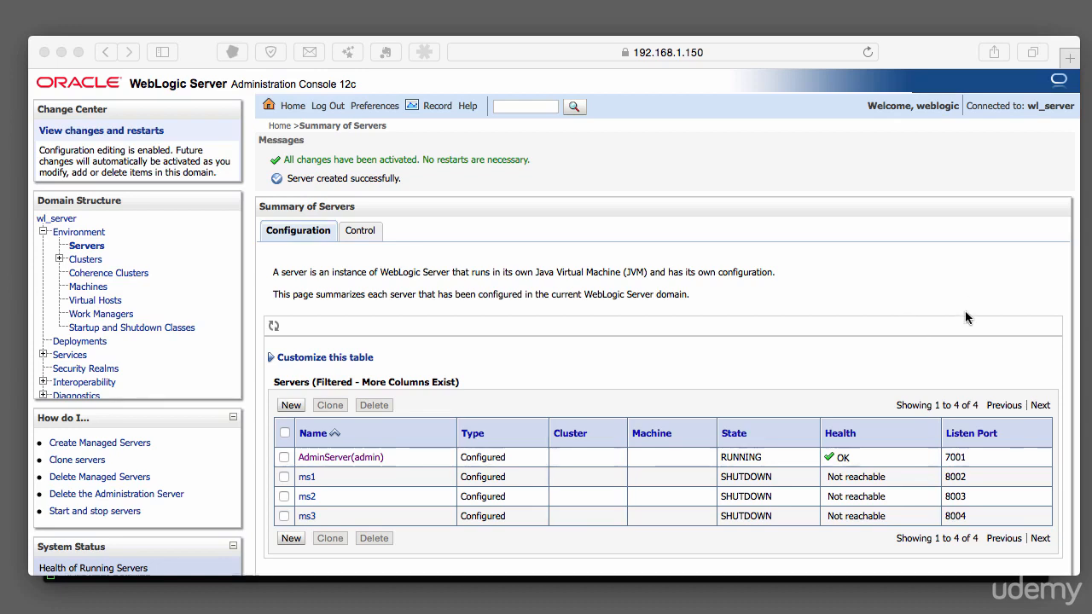
Open the configuration settings of server ms1.
left_click(309, 479)
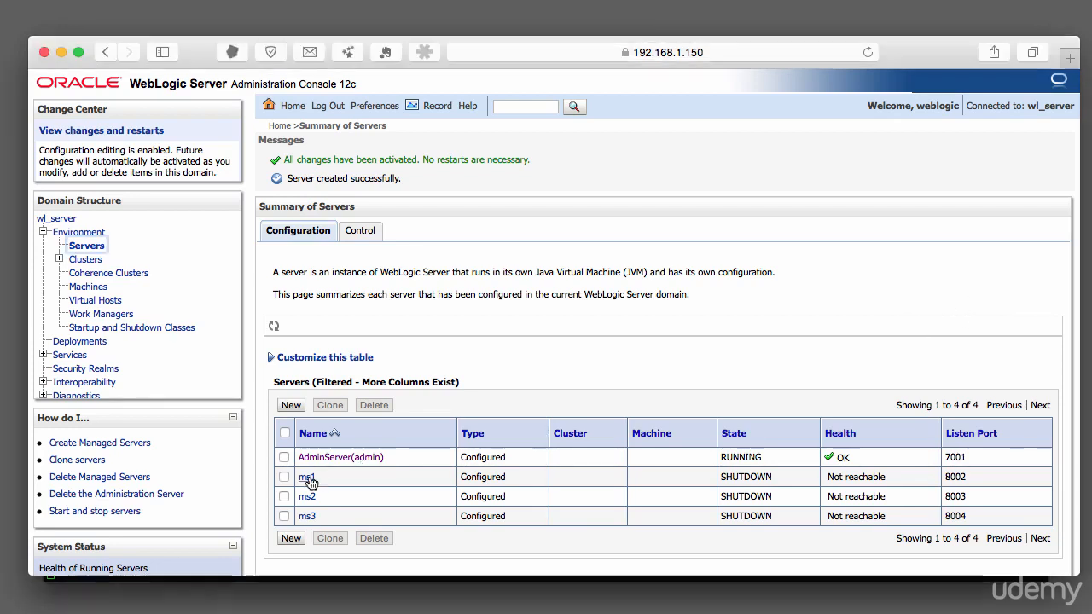
left_click(307, 478)
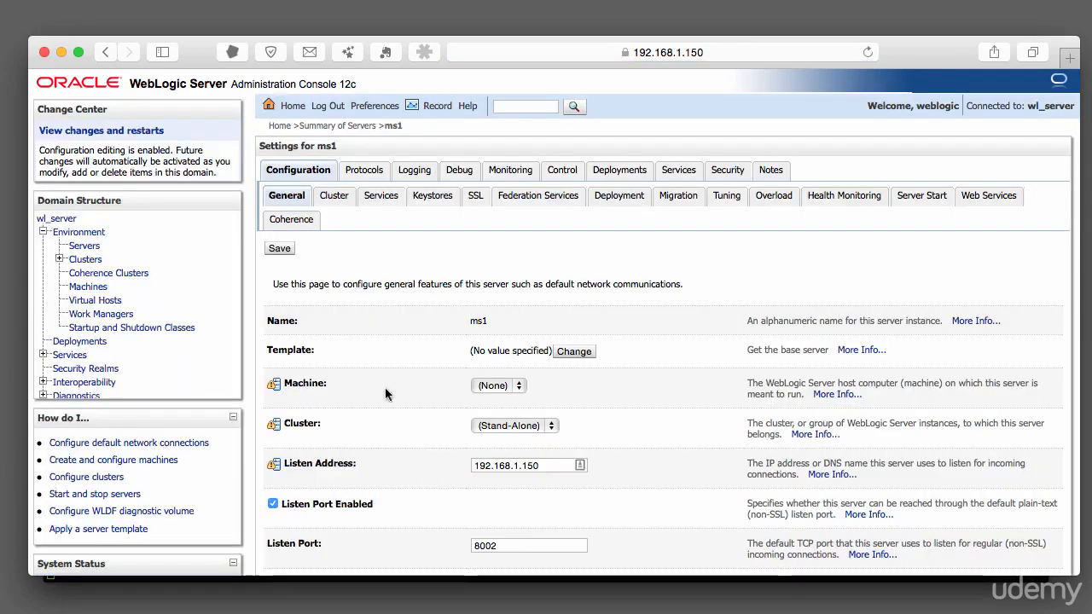
Review ms1's advanced settings, including its local administration port override.
scroll(386, 394, "down", 5)
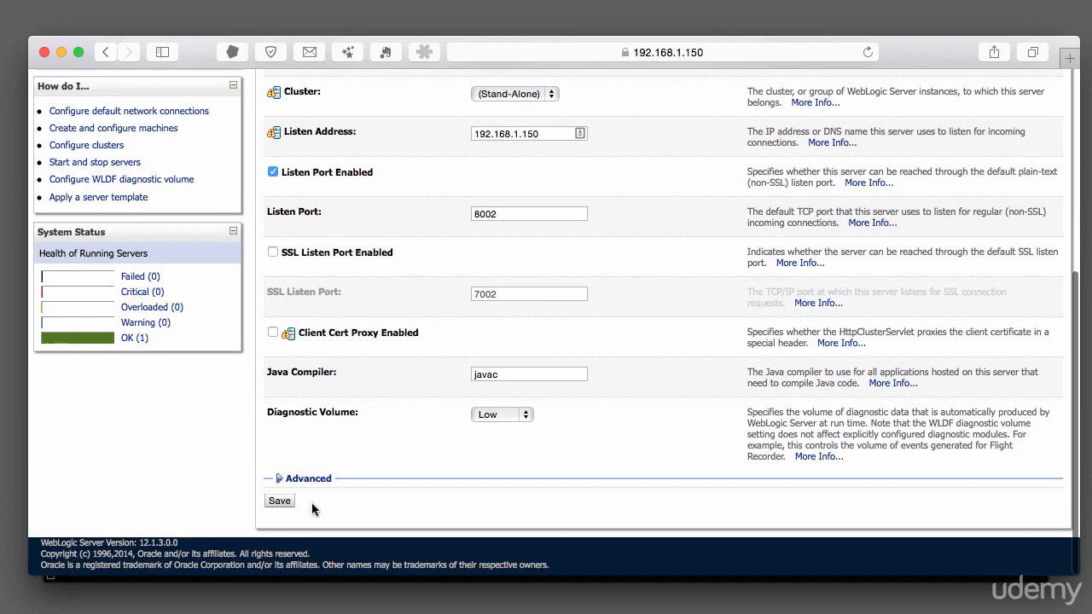
left_click(312, 479)
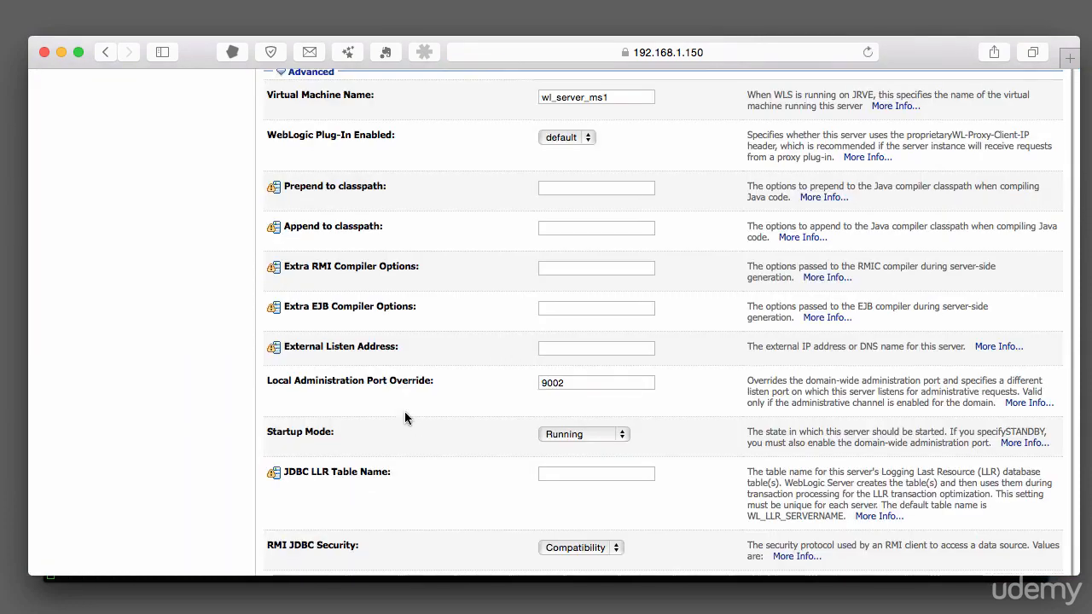
left_click(577, 382)
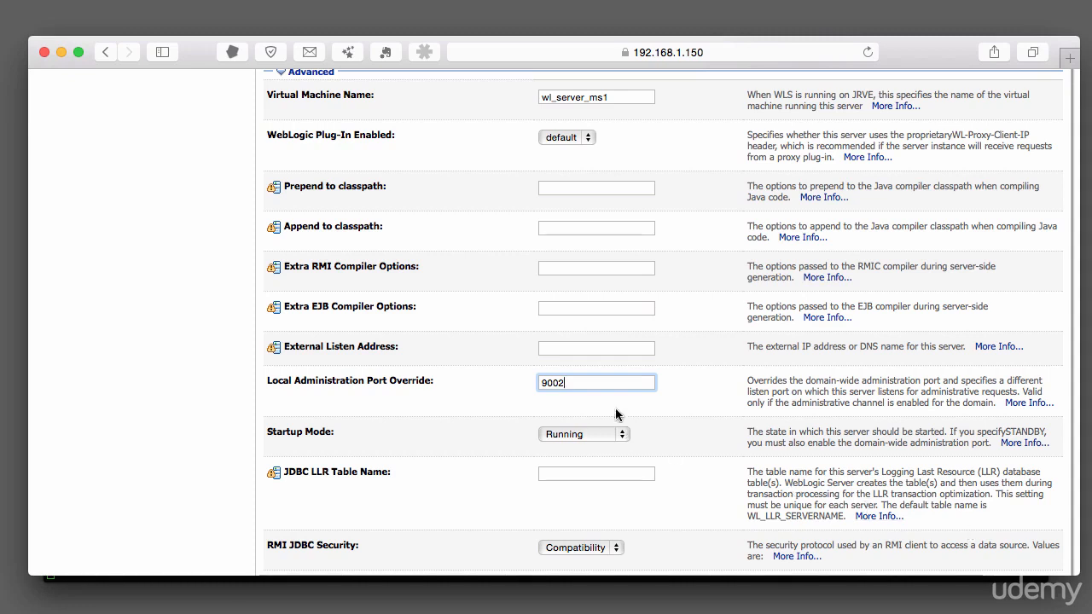
scroll(585, 386, "down", 3)
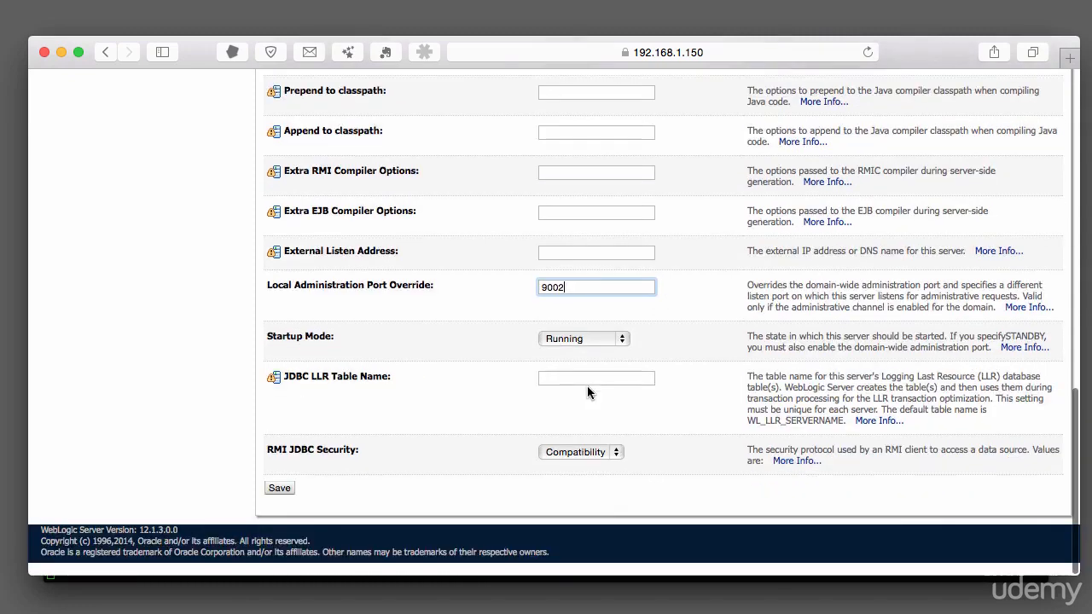
scroll(595, 326, "up", 10)
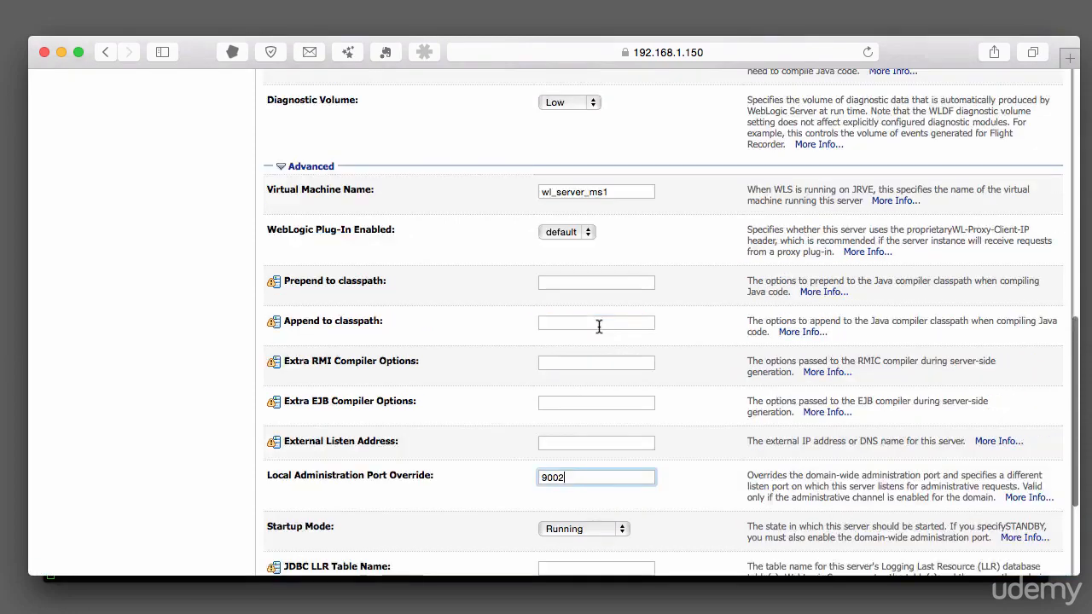
scroll(641, 338, "up", 10)
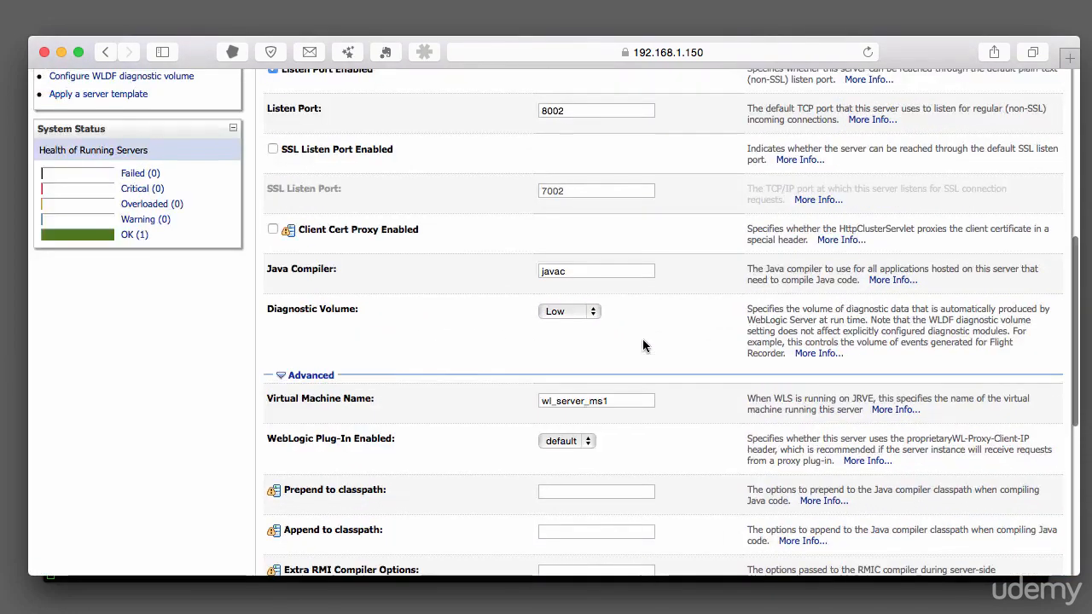
Open server ms2, set its local administration port override to 9003 in the advanced settings, and save.
left_click(84, 245)
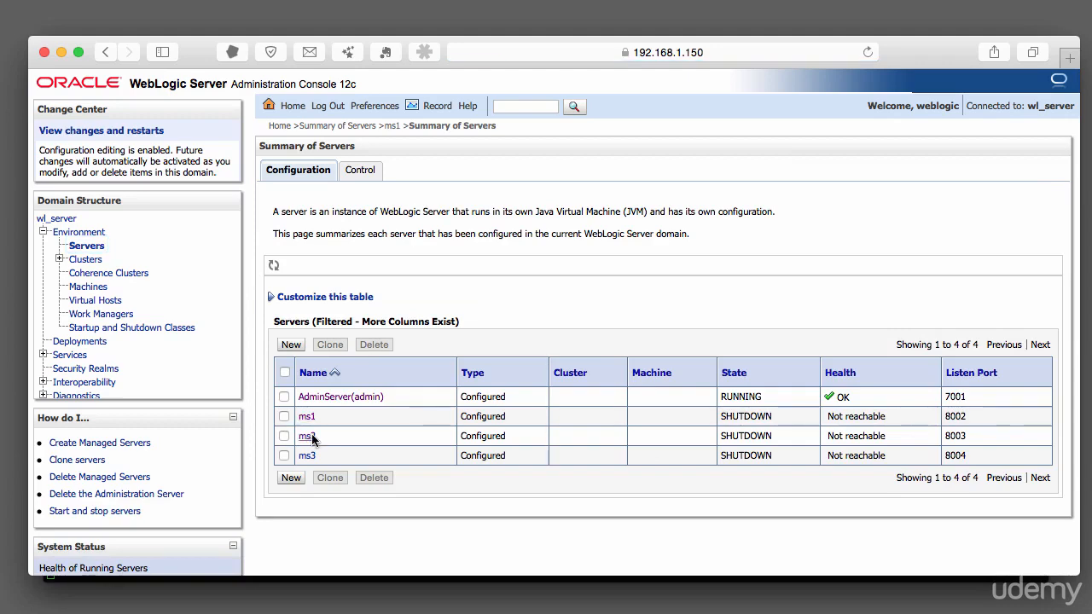
left_click(309, 437)
scroll(336, 423, "down", 5)
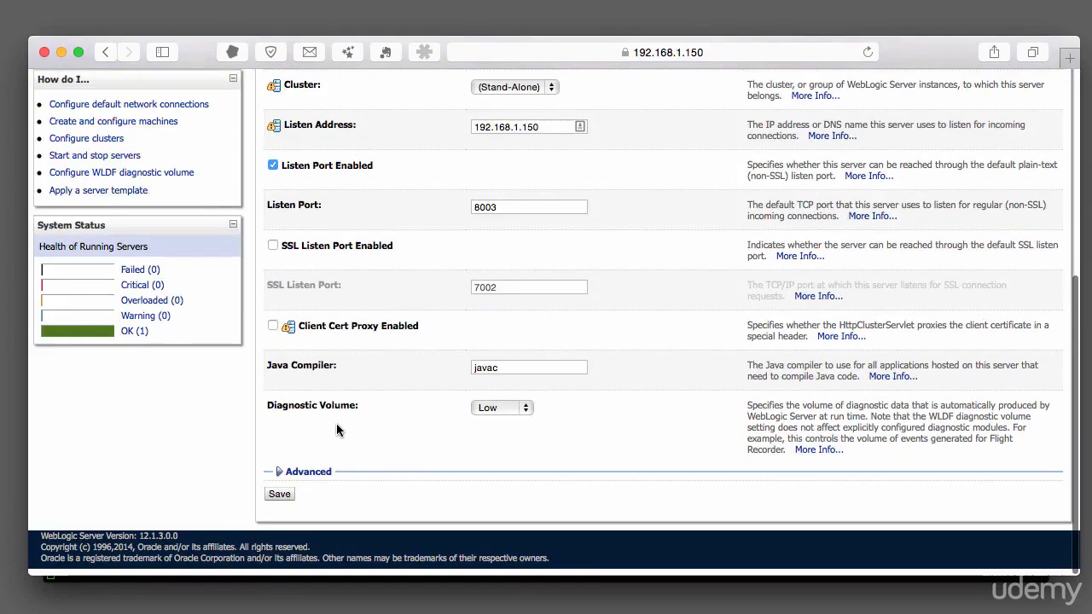
left_click(306, 479)
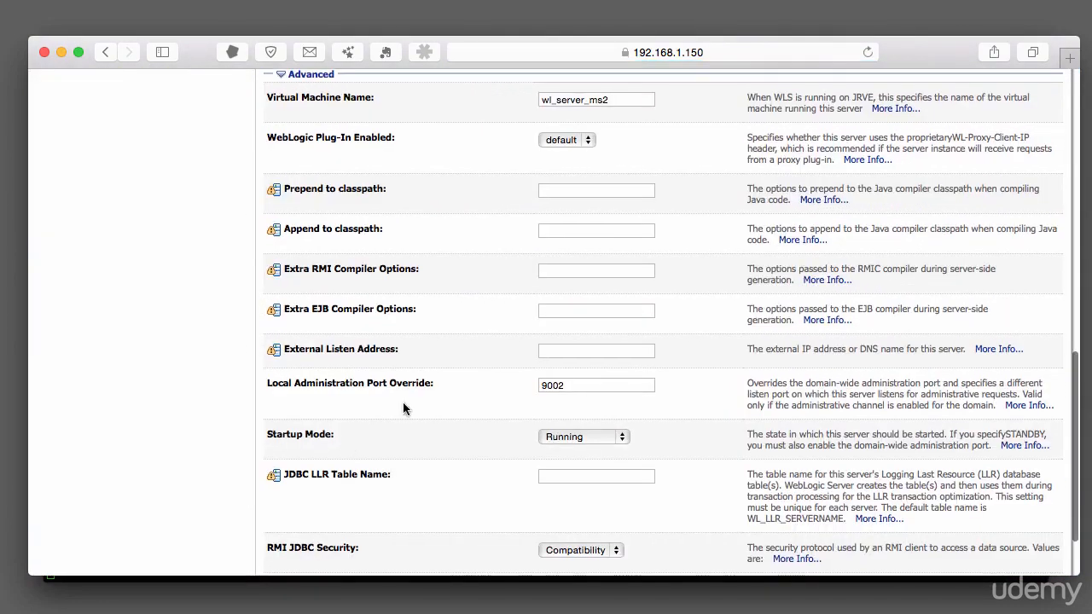
left_click(585, 386)
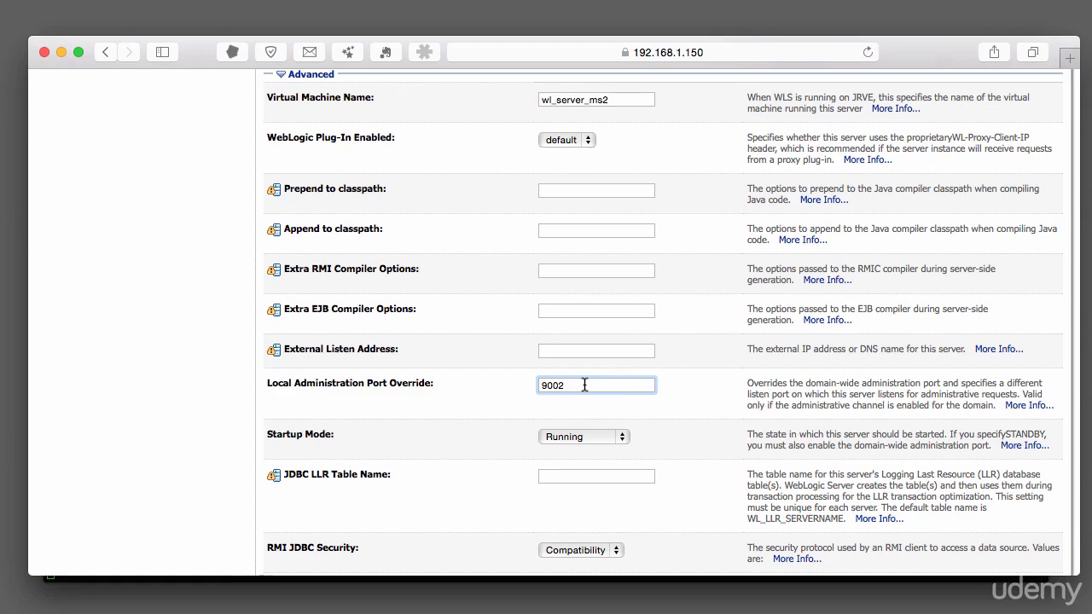
key("BackSpace")
type("3")
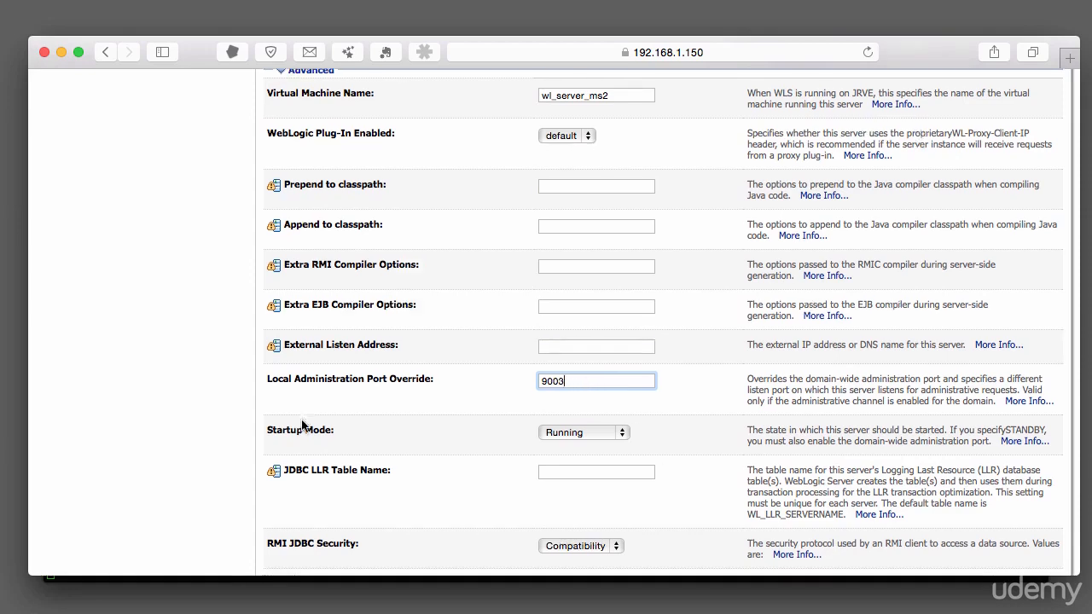
scroll(300, 426, "down", 2)
left_click(281, 500)
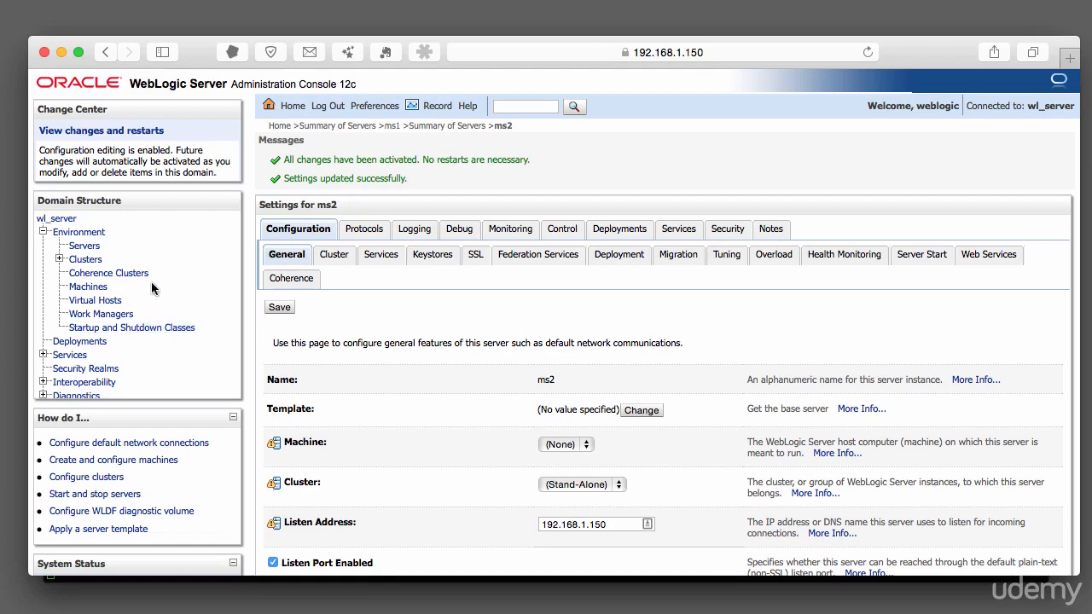
Open server ms3, set its local administration port override to 9004 in the advanced settings, and save.
left_click(83, 246)
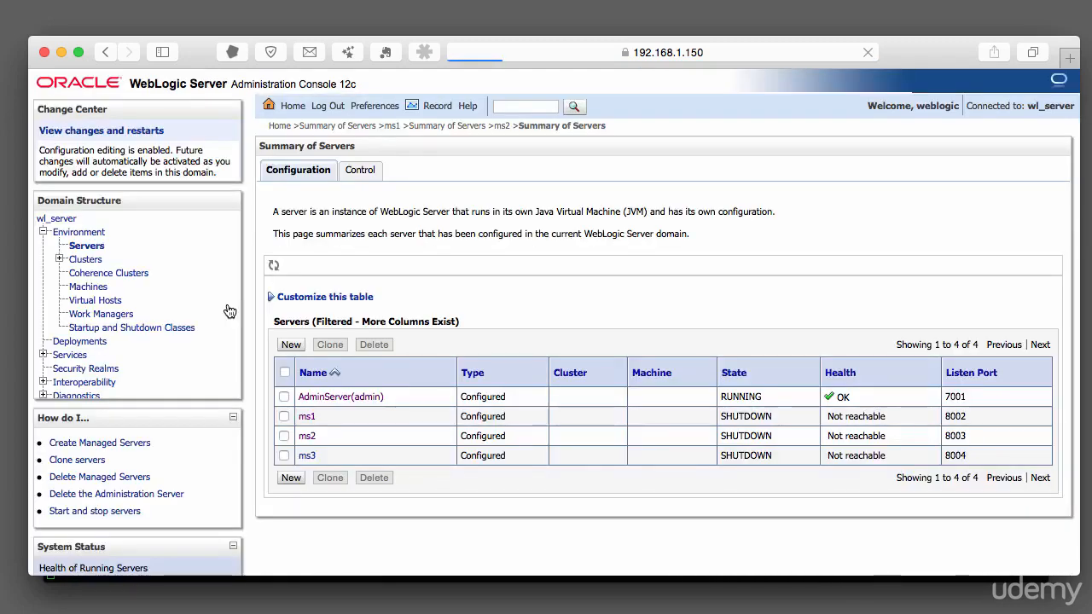
left_click(307, 455)
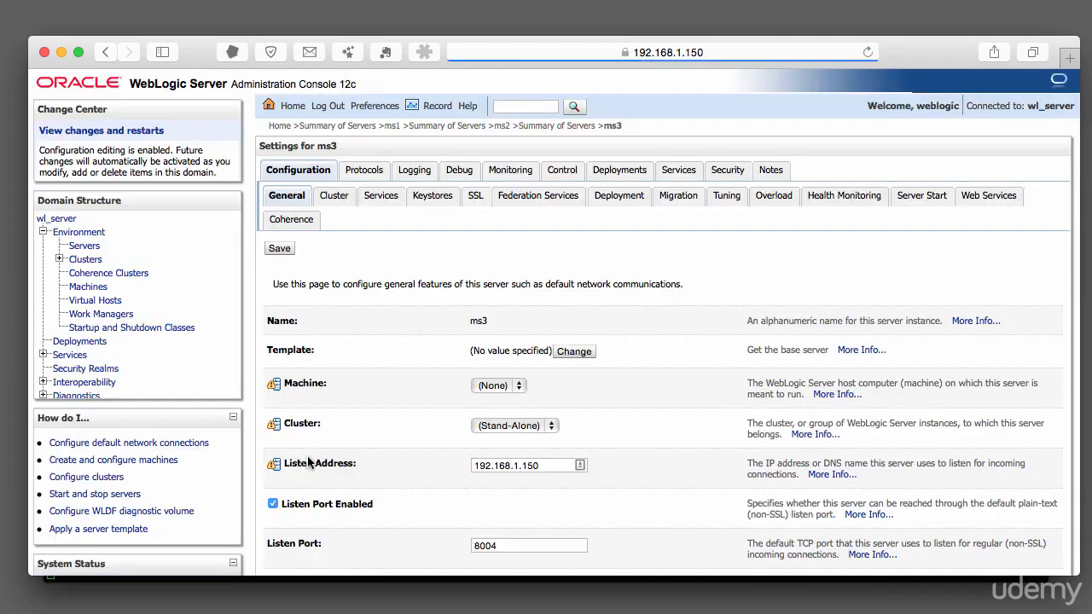
scroll(406, 403, "down", 10)
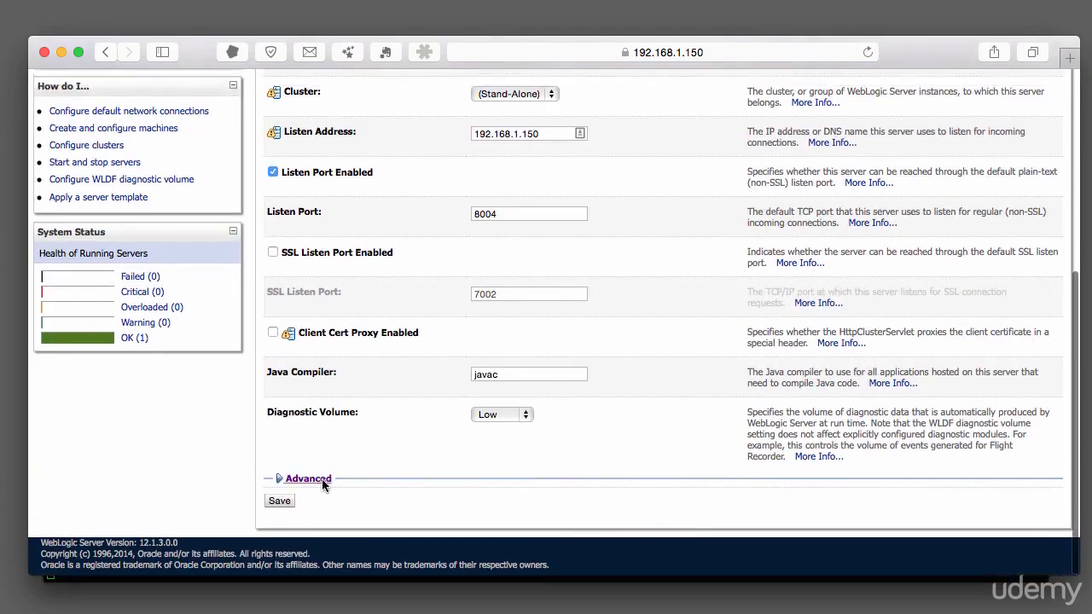
left_click(308, 478)
scroll(337, 469, "down", 5)
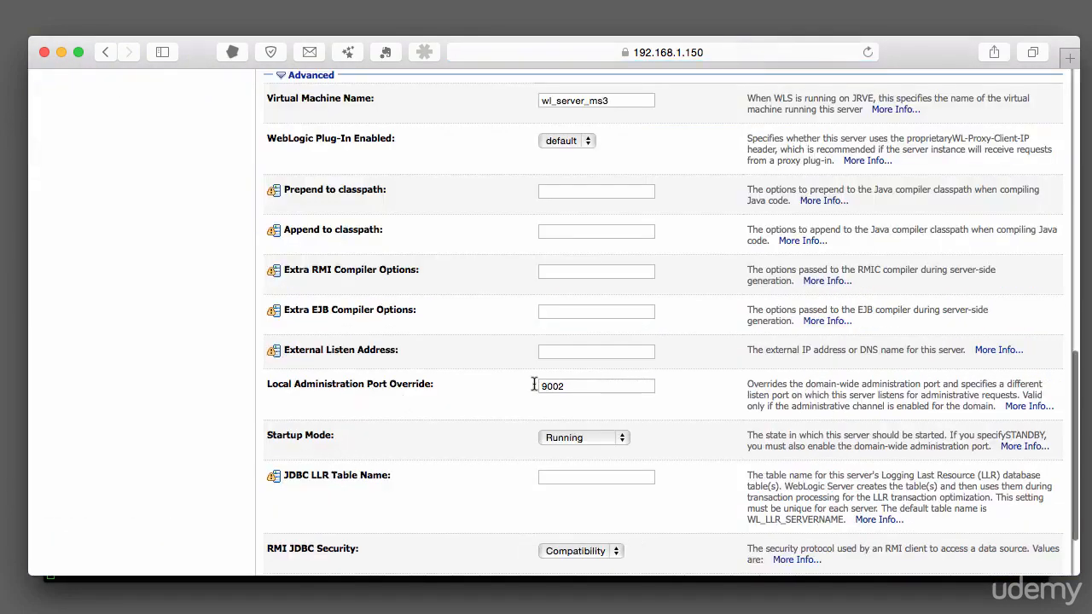
left_click(599, 385)
key("BackSpace")
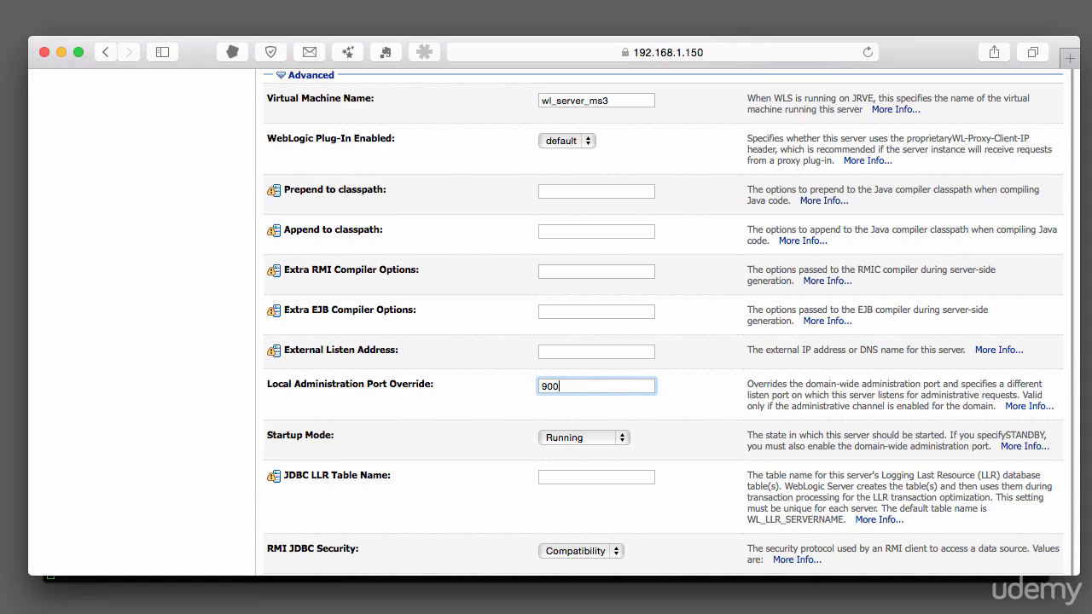
type("4")
scroll(281, 500, "down", 3)
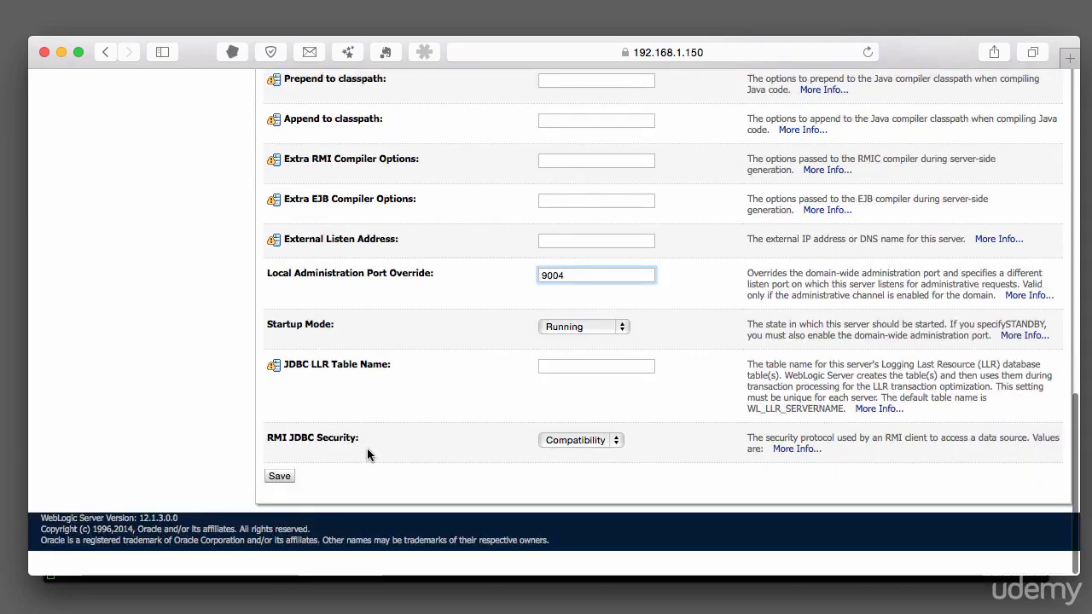
left_click(281, 500)
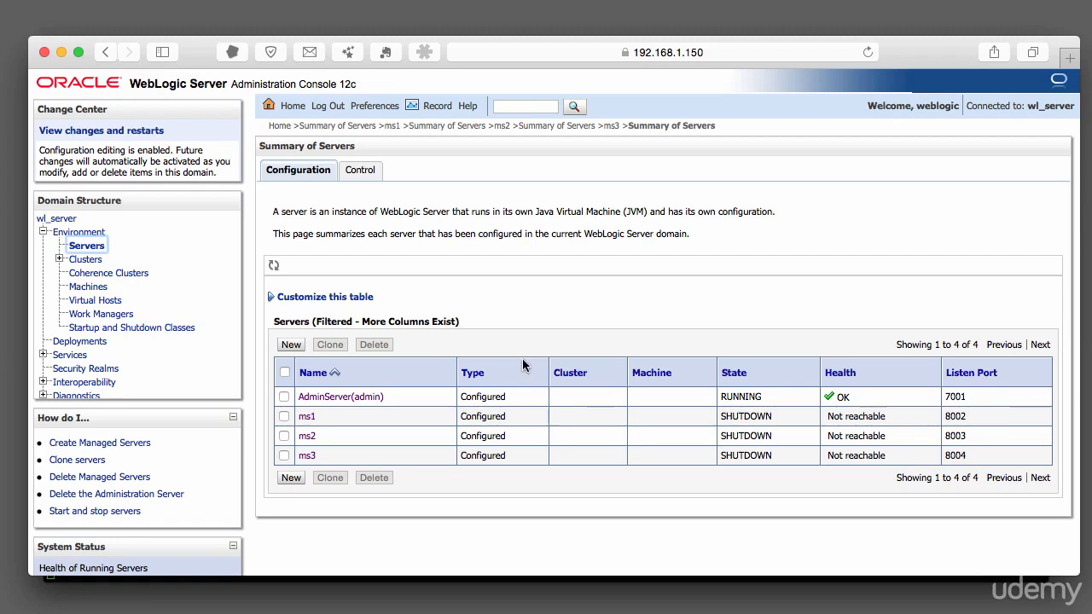
Create a new cluster named demoCluster with Unicast messaging mode.
left_click(93, 261)
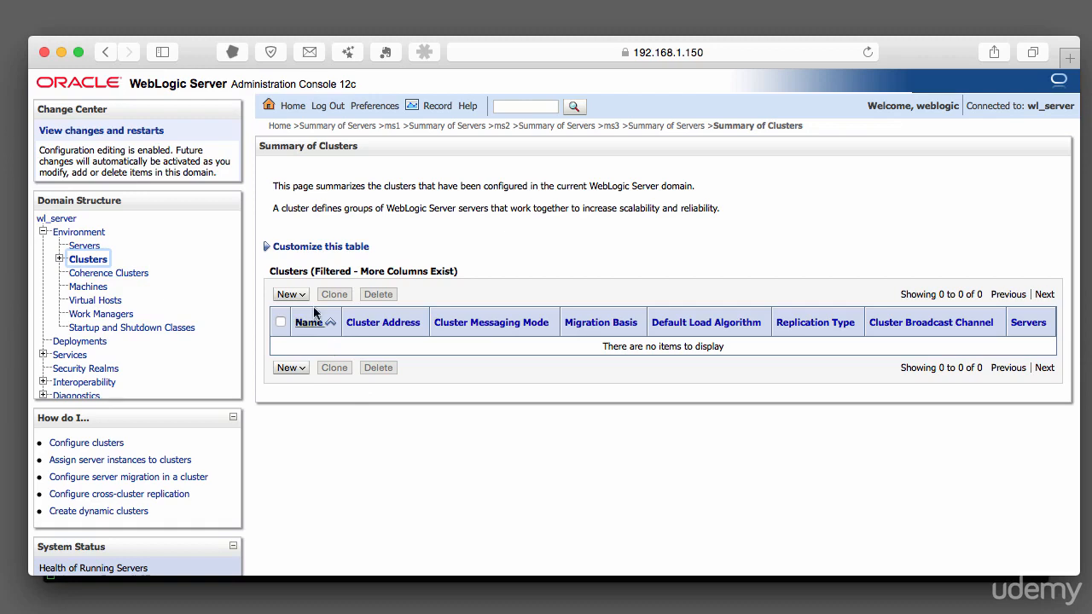
left_click(288, 294)
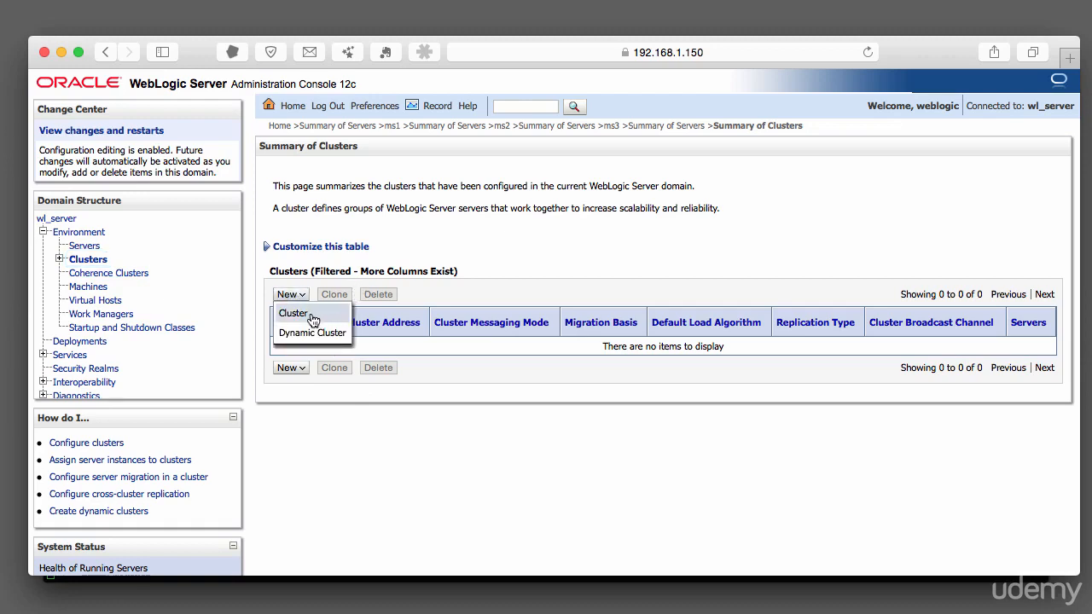
left_click(310, 315)
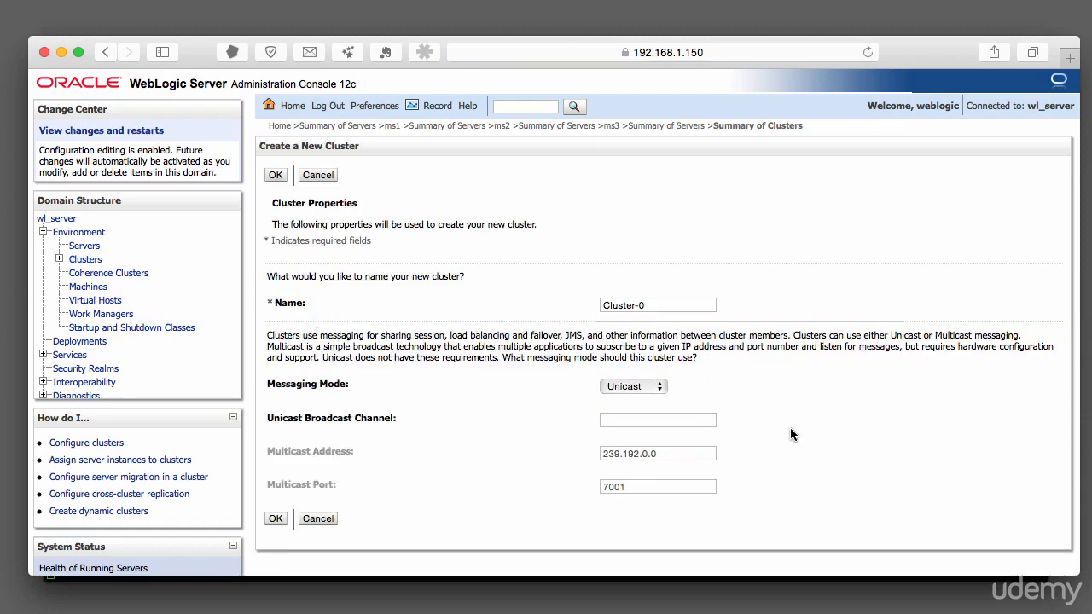
left_click(667, 307)
left_click_drag(668, 307, 563, 304)
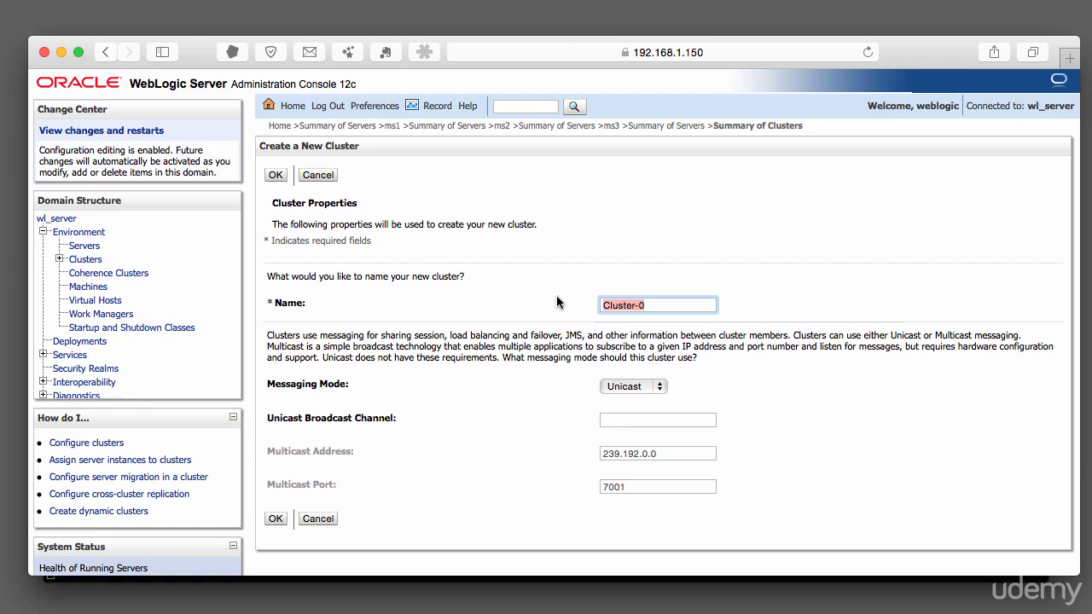
type("demoCluster")
key("Tab")
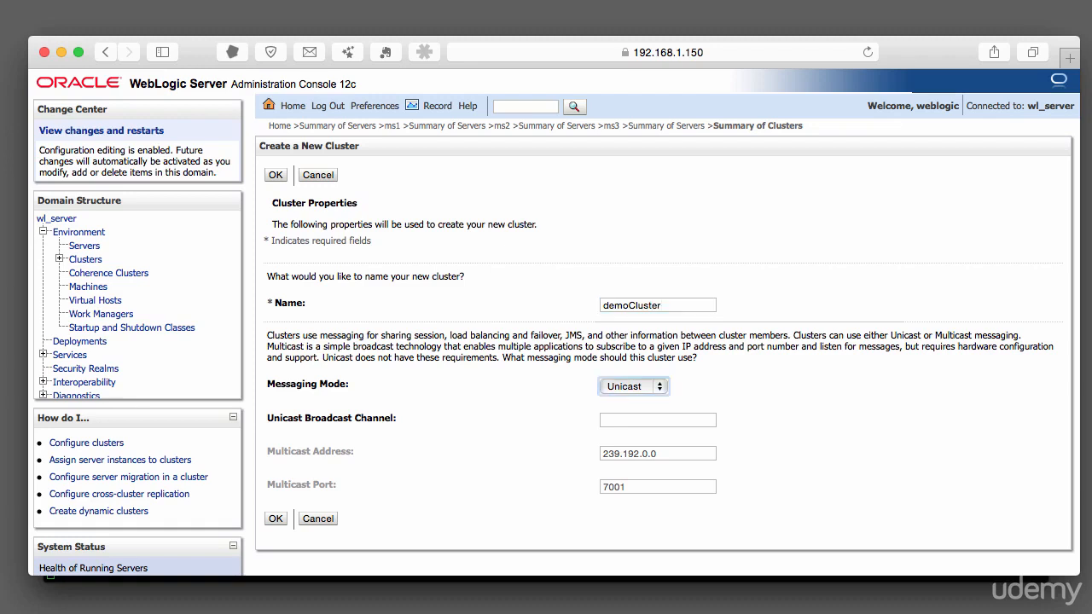
left_click(653, 387)
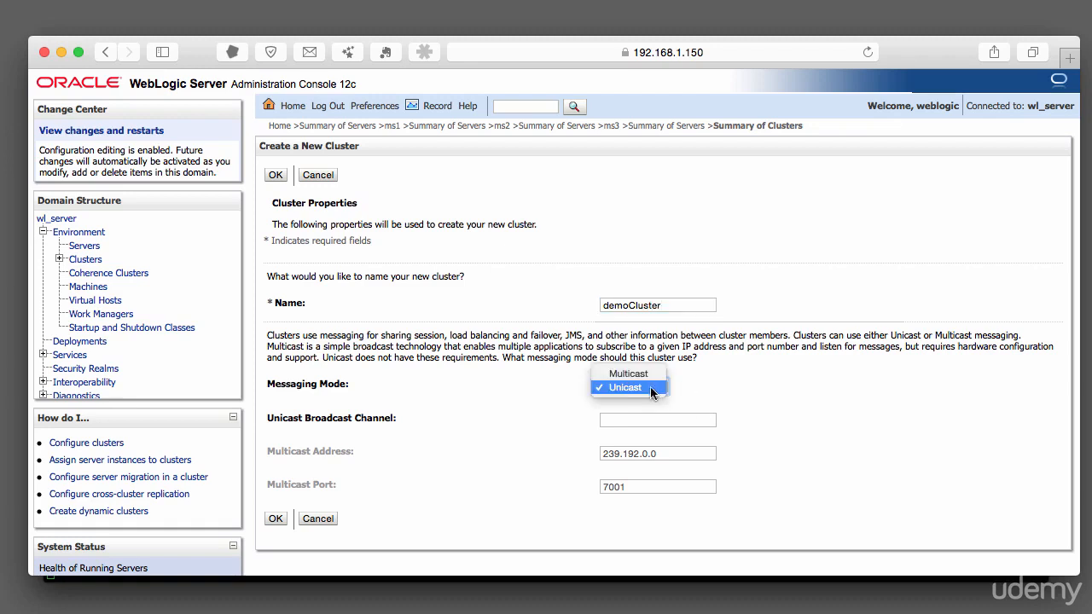
left_click(646, 379)
left_click(647, 384)
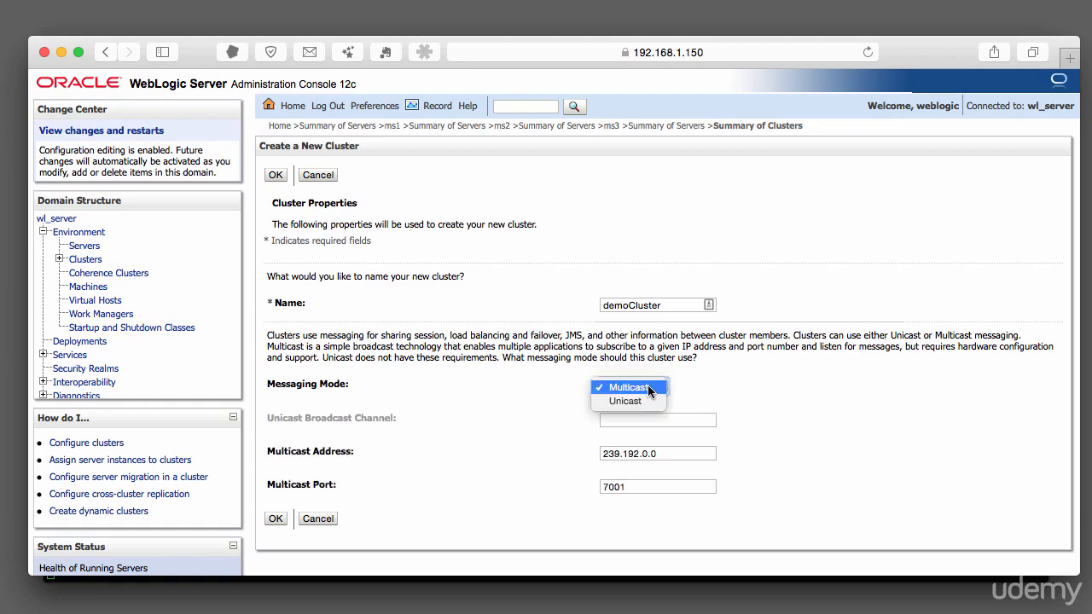
left_click(647, 401)
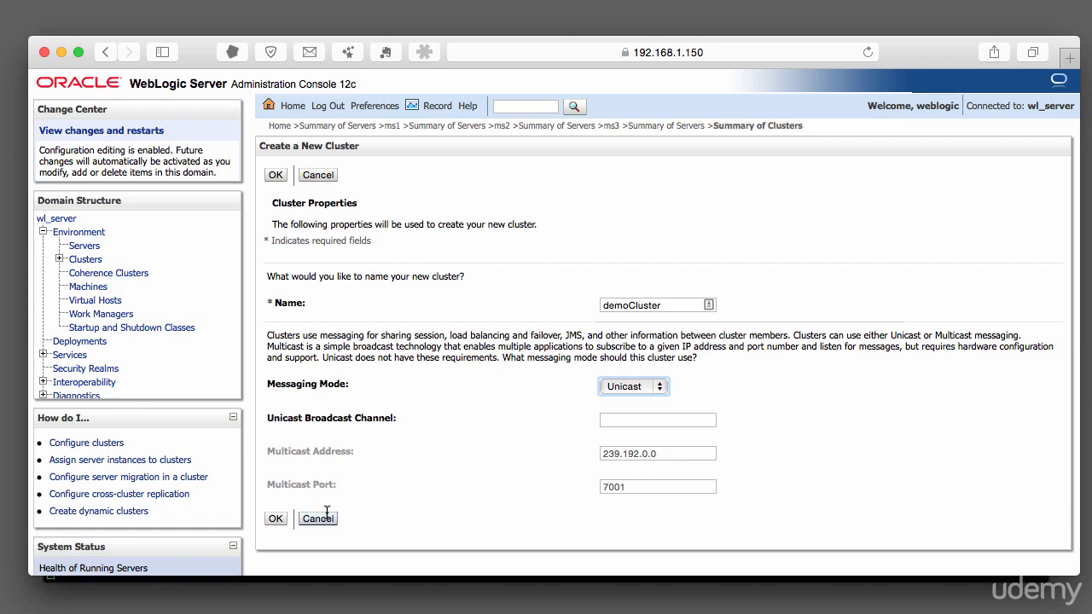
left_click(276, 519)
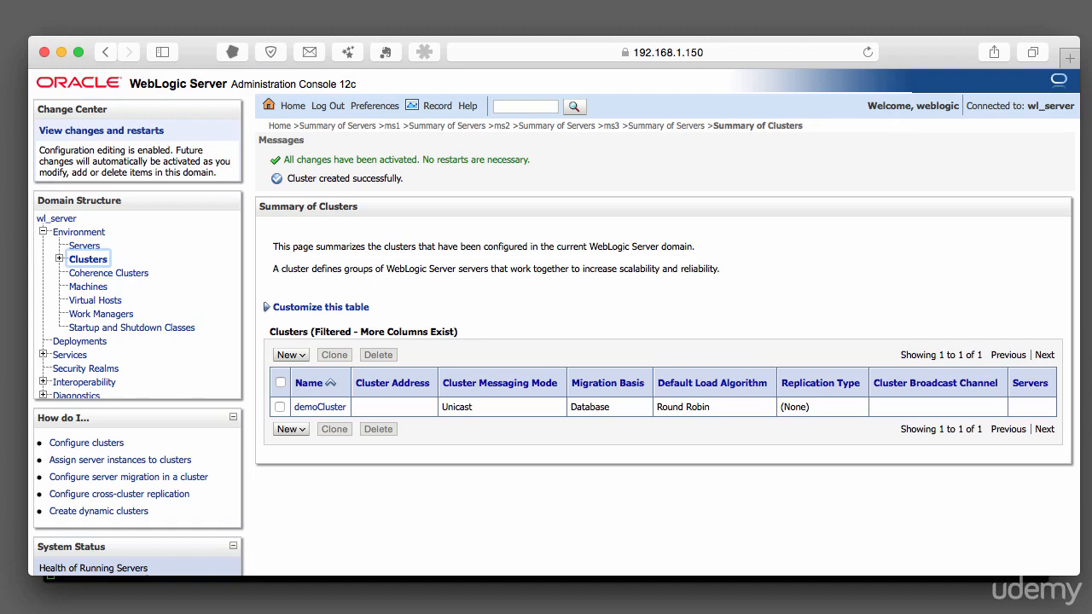
Open demoCluster's general settings and review the default load algorithm options.
left_click(320, 406)
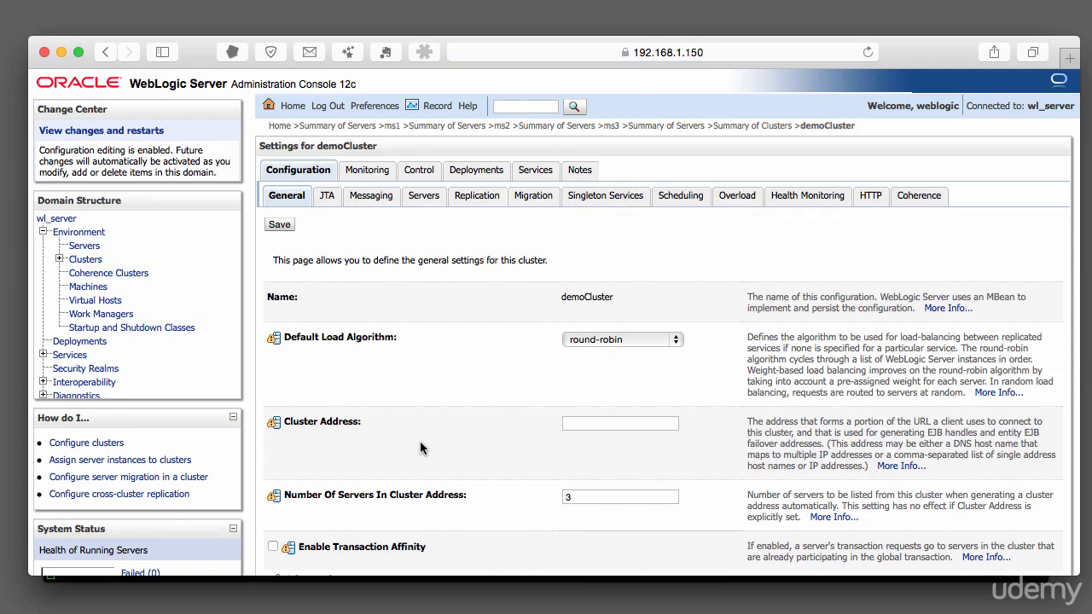
scroll(420, 442, "down", 3)
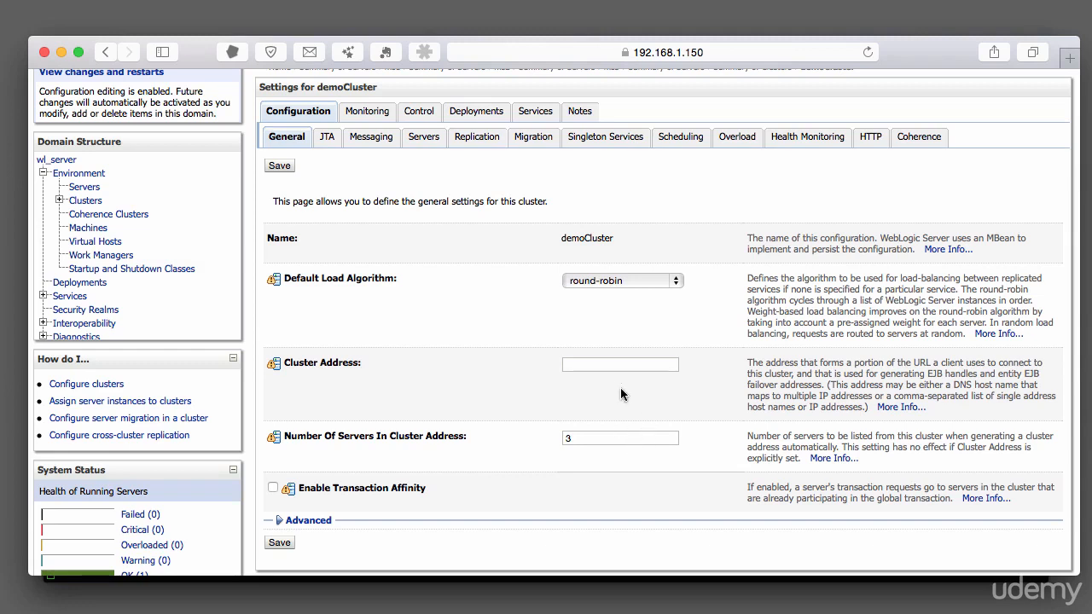
left_click(667, 282)
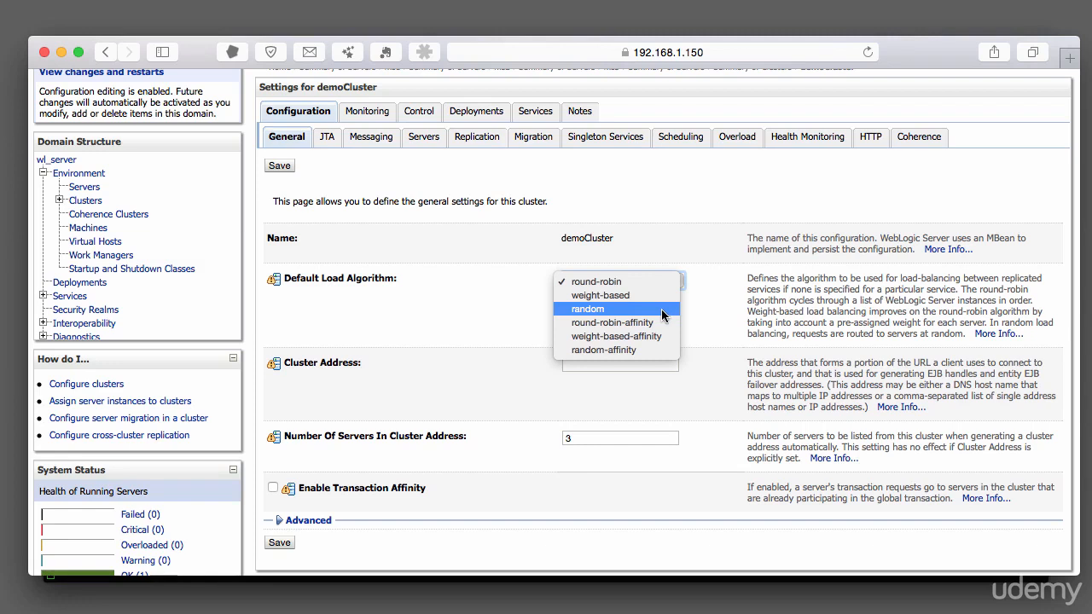
scroll(631, 281, "down", 1)
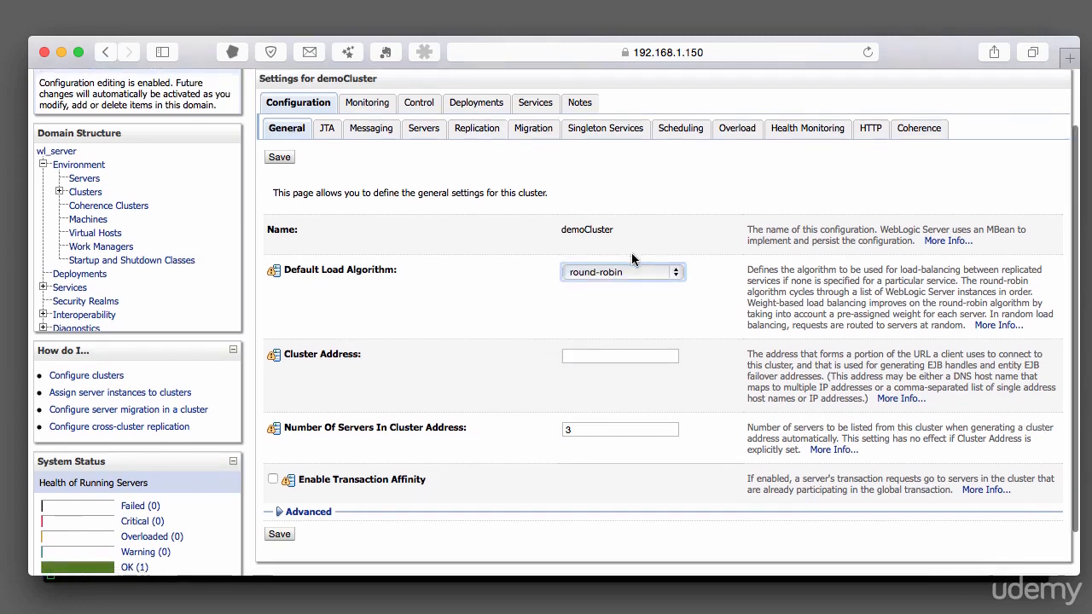
Open the wizard for adding a server to demoCluster from its Servers settings.
left_click(421, 128)
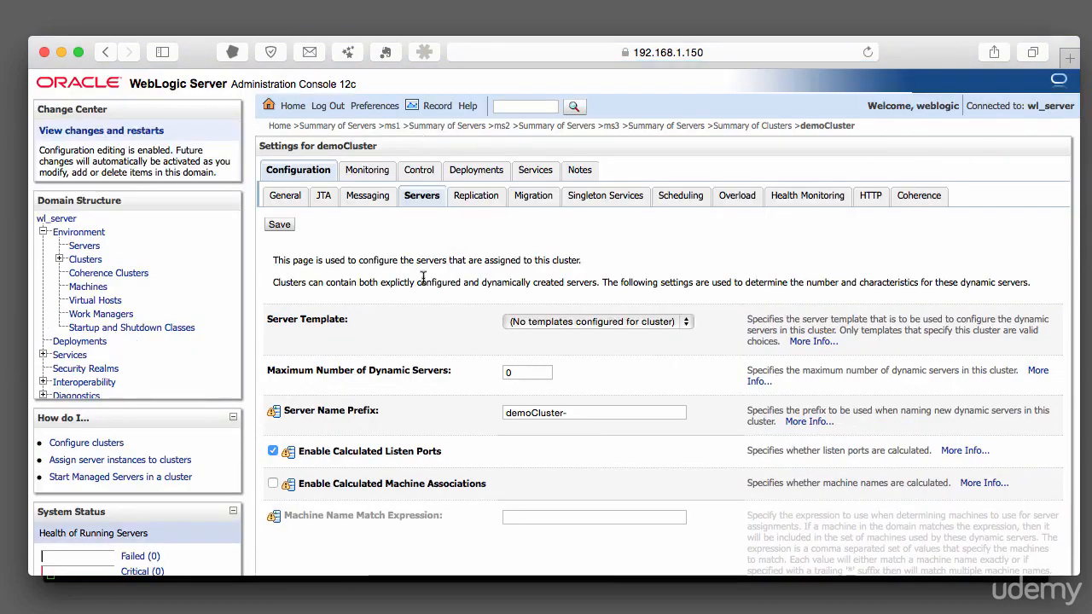
scroll(423, 277, "down", 3)
scroll(423, 278, "down", 6)
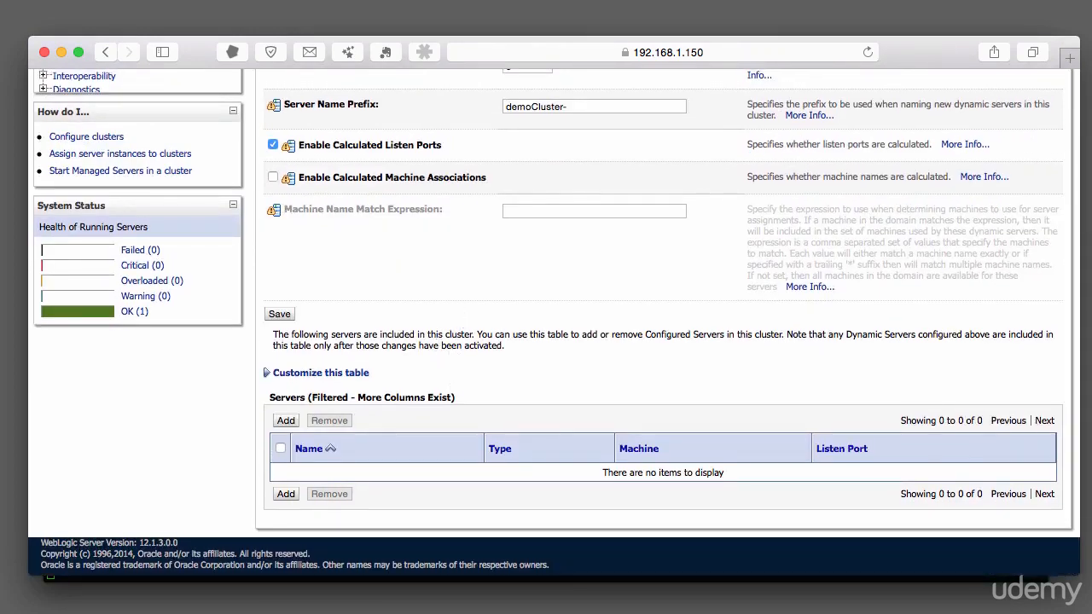
left_click(286, 494)
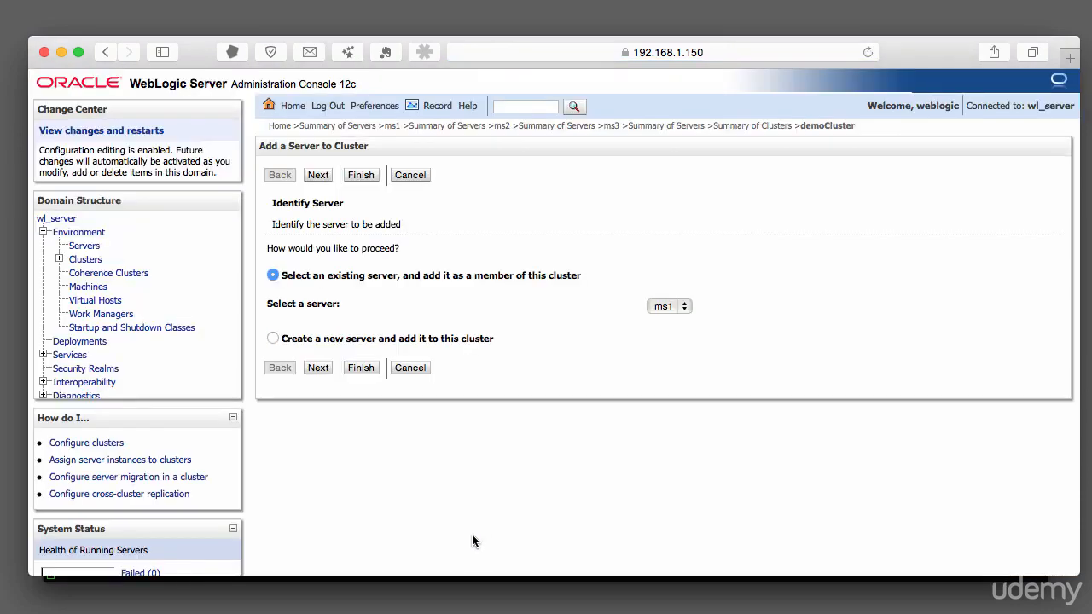
Add the existing server ms1 to demoCluster and finish the wizard.
left_click(669, 306)
left_click(668, 307)
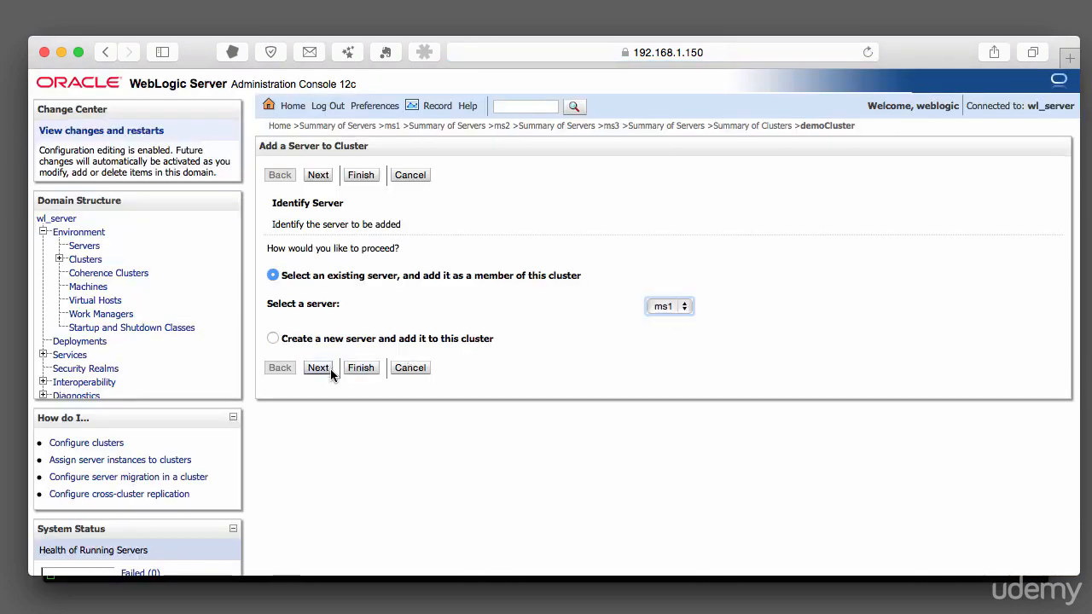
left_click(359, 368)
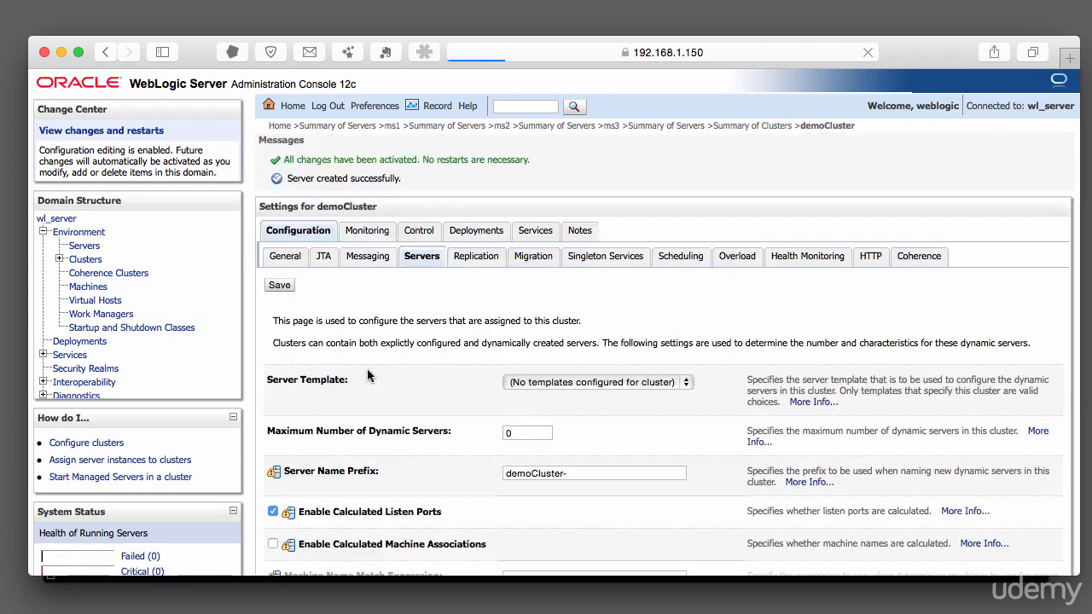
Add the existing server ms2 to demoCluster through the add-server wizard.
scroll(369, 375, "down", 5)
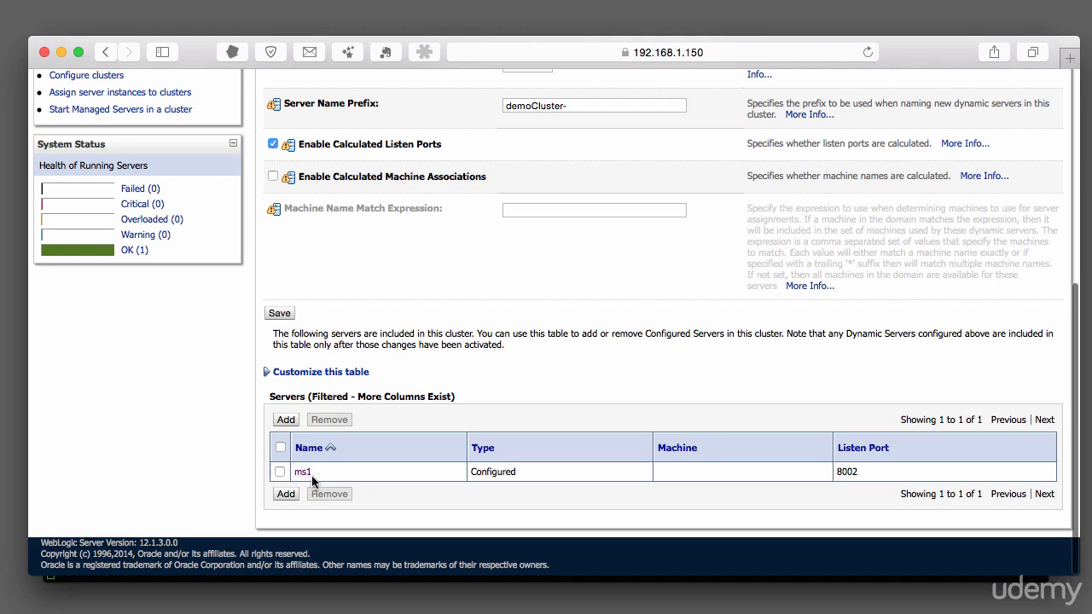
left_click(285, 494)
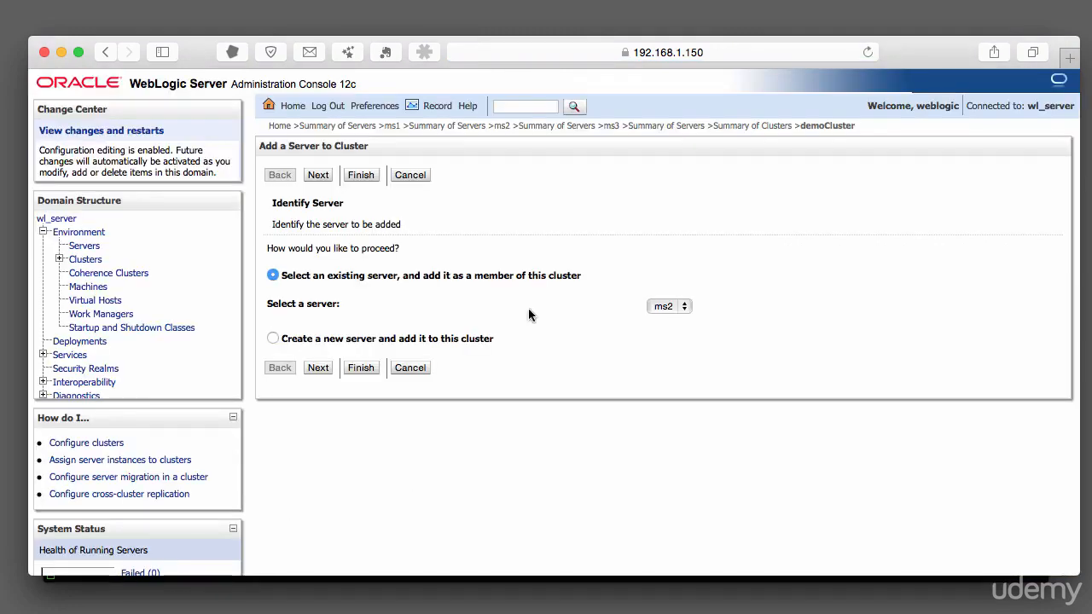
left_click(362, 371)
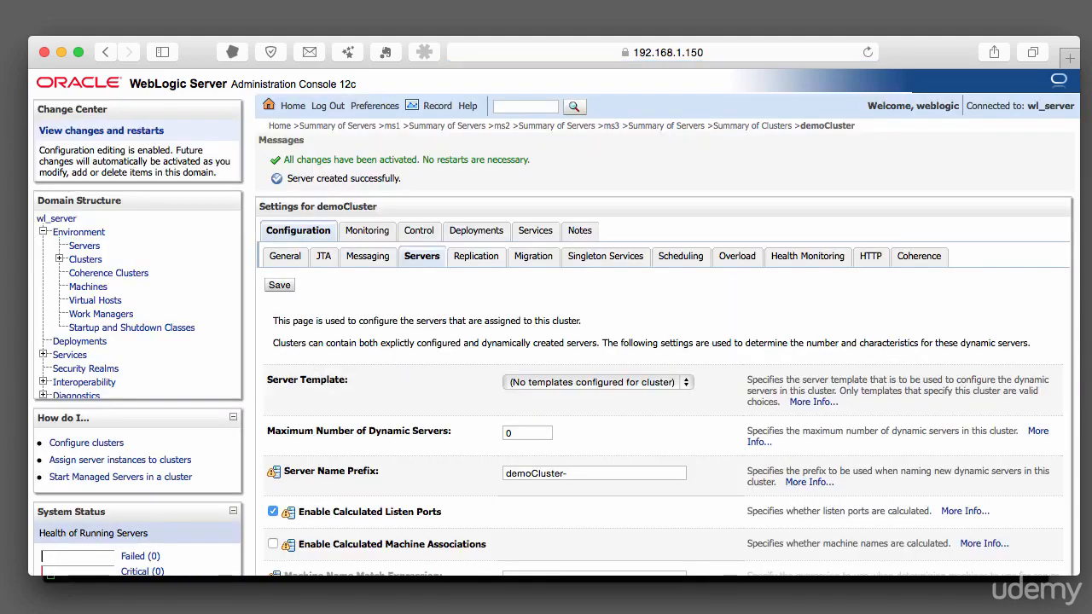
Switch to the terminal and open a new shell tab.
scroll(863, 464, "down", 10)
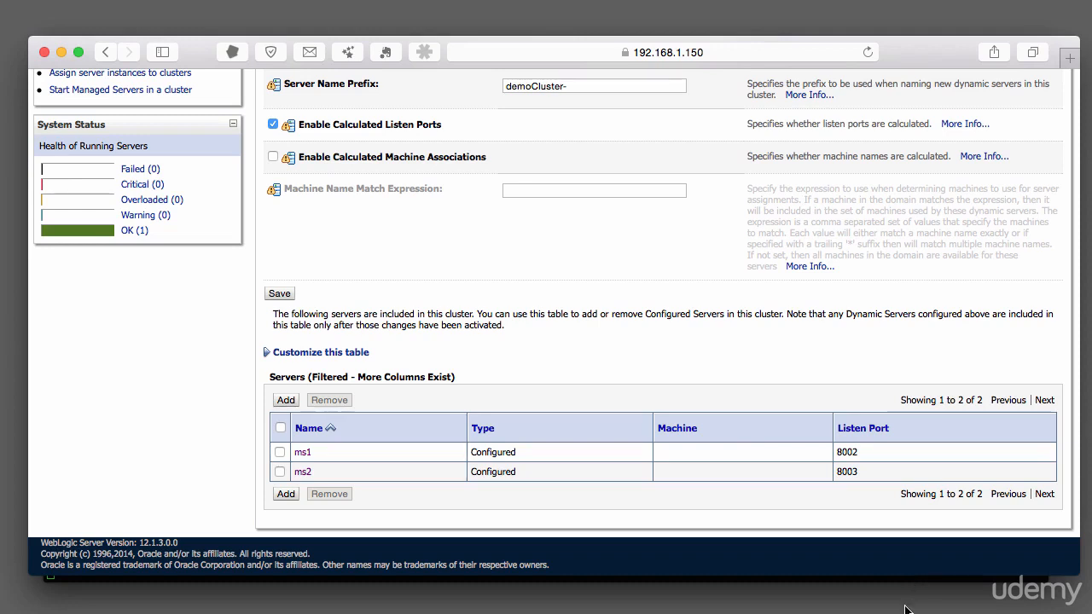
left_click(948, 578)
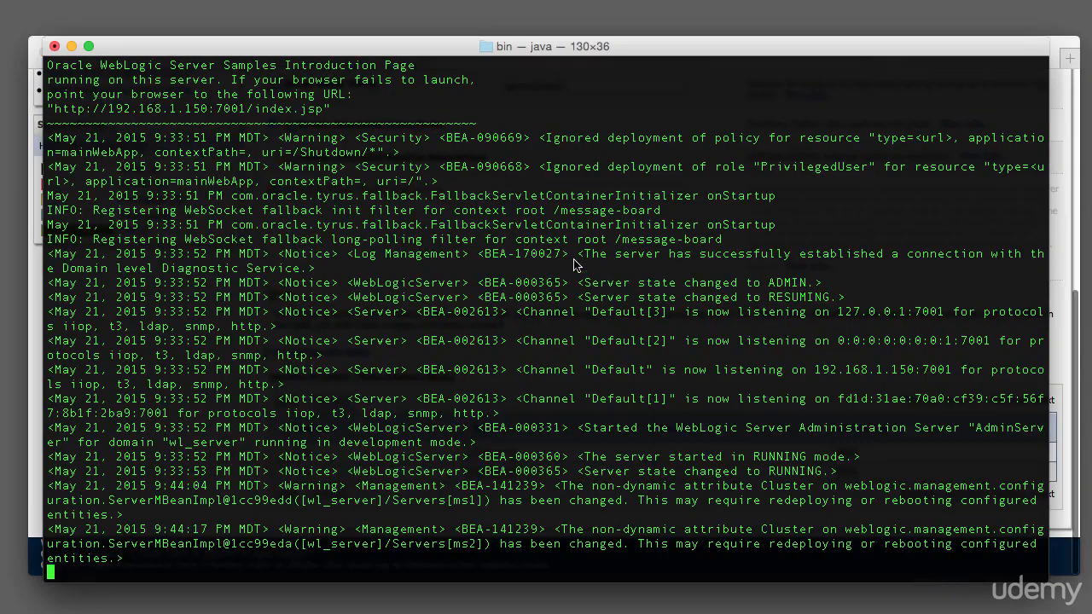
left_click(0, 0)
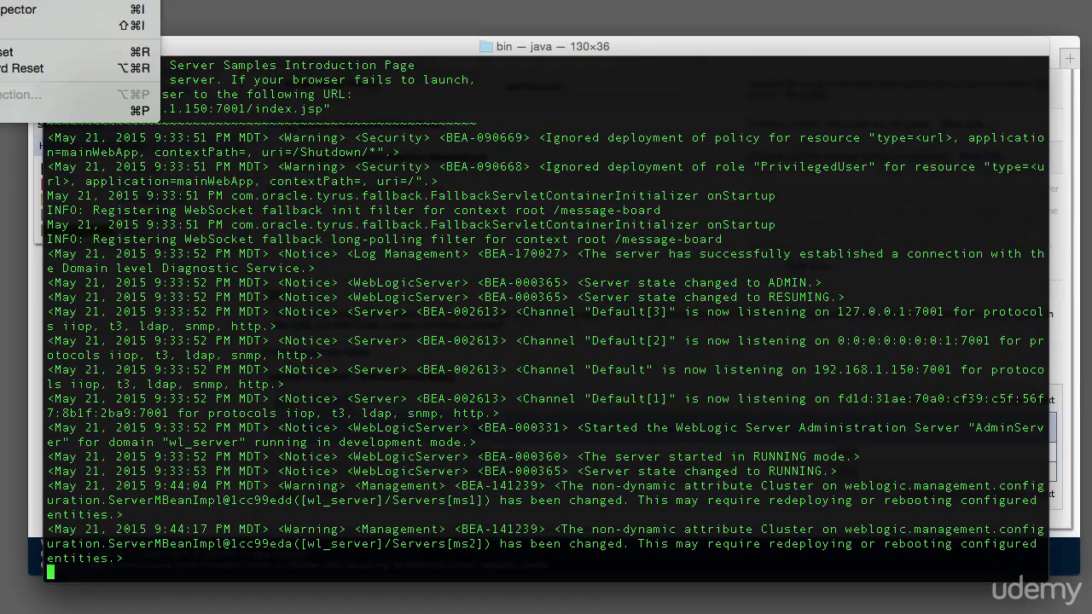
mouse_move(77, 0)
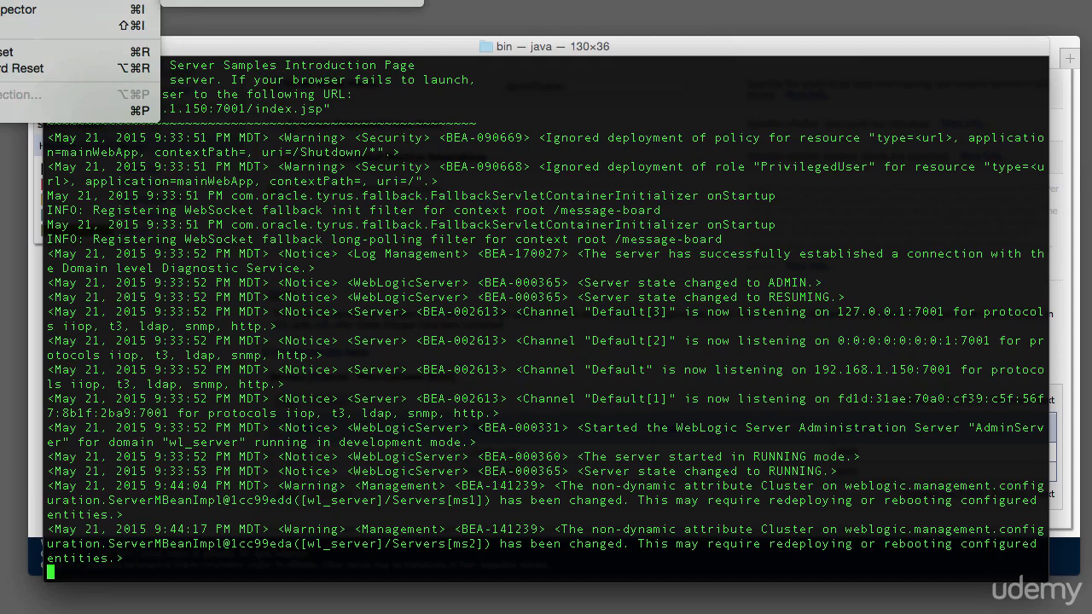
left_click(255, 0)
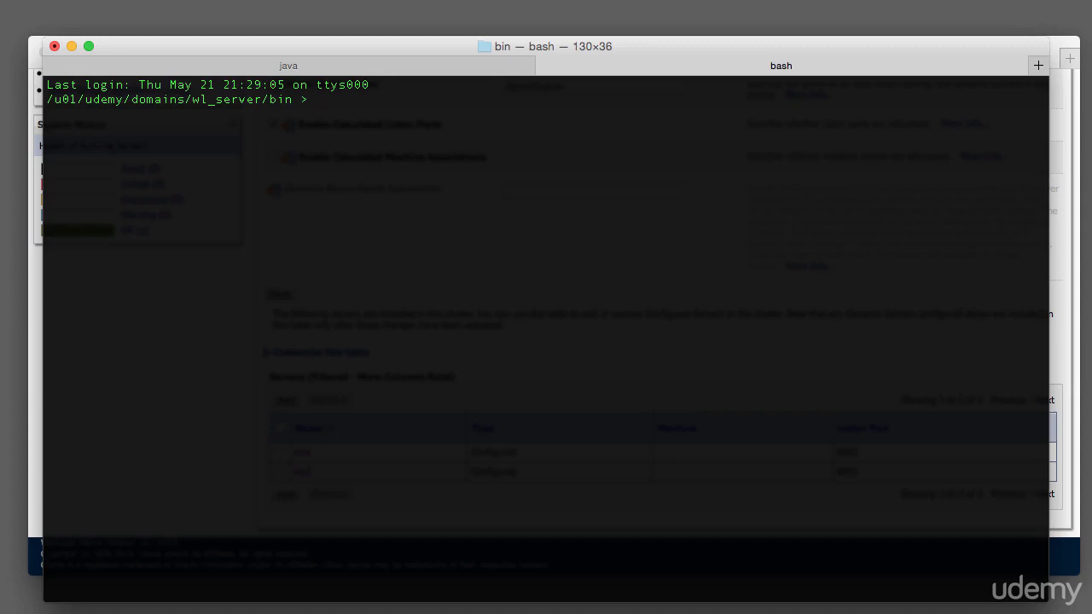
Try to start managed server ms1 with startManagedWebLogic.sh against t3s://localhost:9001, then abort it at the username prompt.
type("./startMan")
key("Tab")
type("ms1")
type("t3s://localhost:")
type("9001")
key("Return")
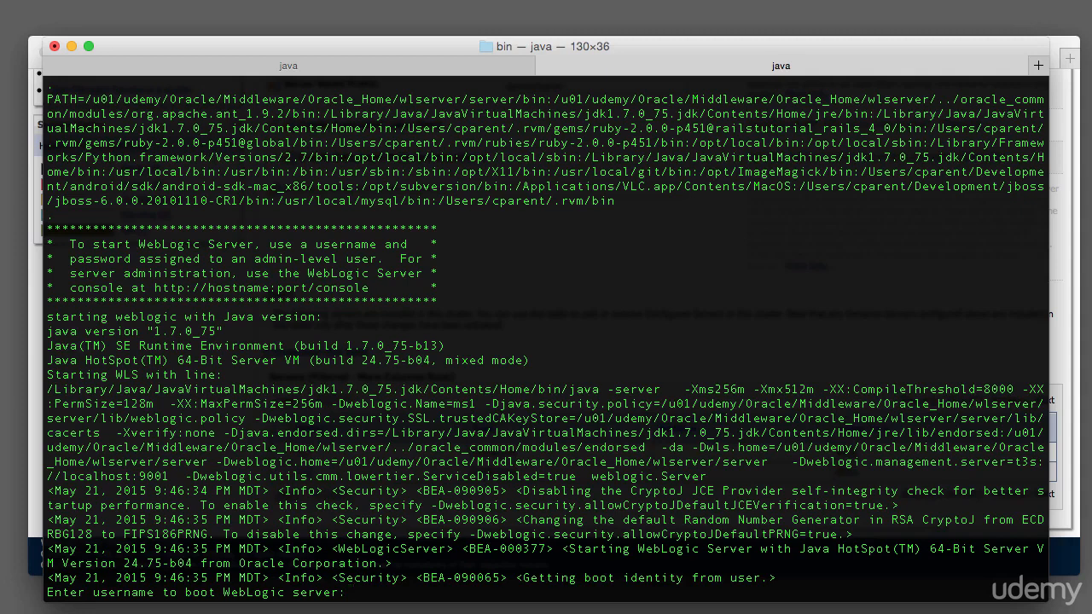
key("ctrl+c")
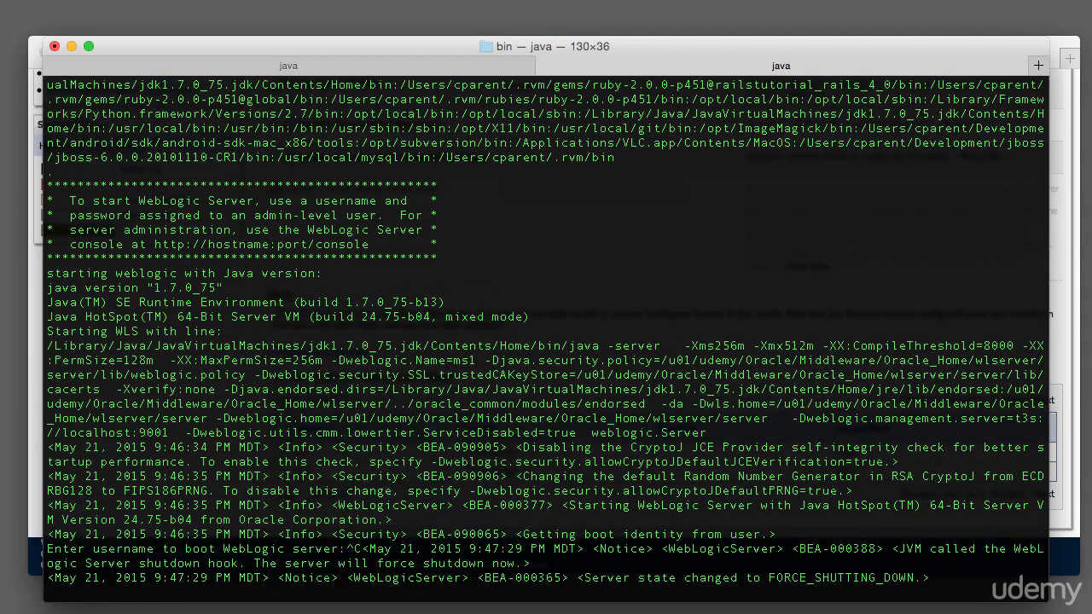
Navigate to the domain's servers/ms1 directory and list its contents.
type("cd ../")
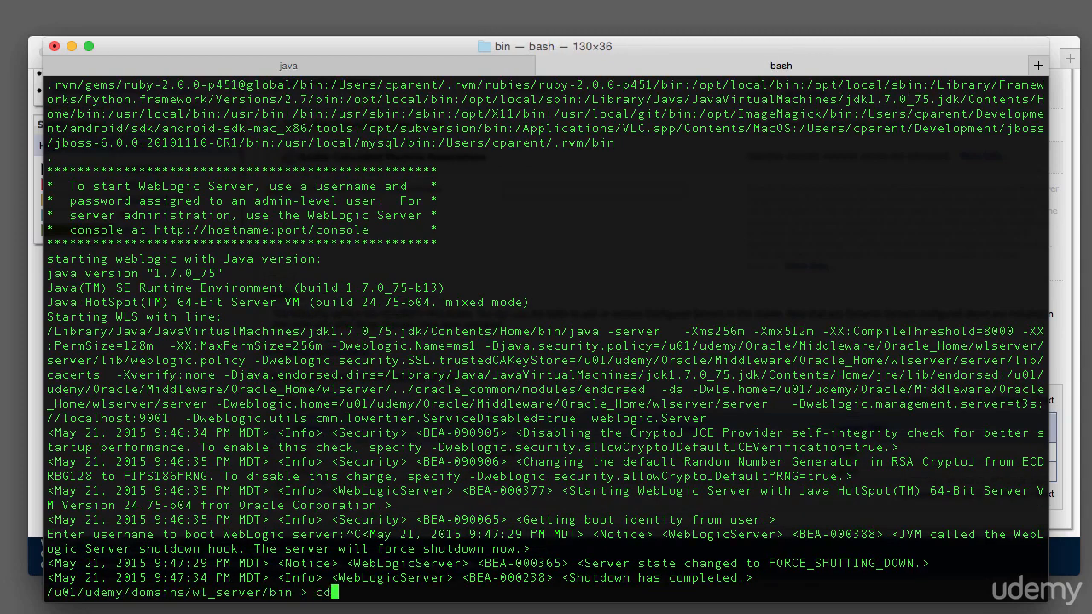
type("servers/")
key("Return")
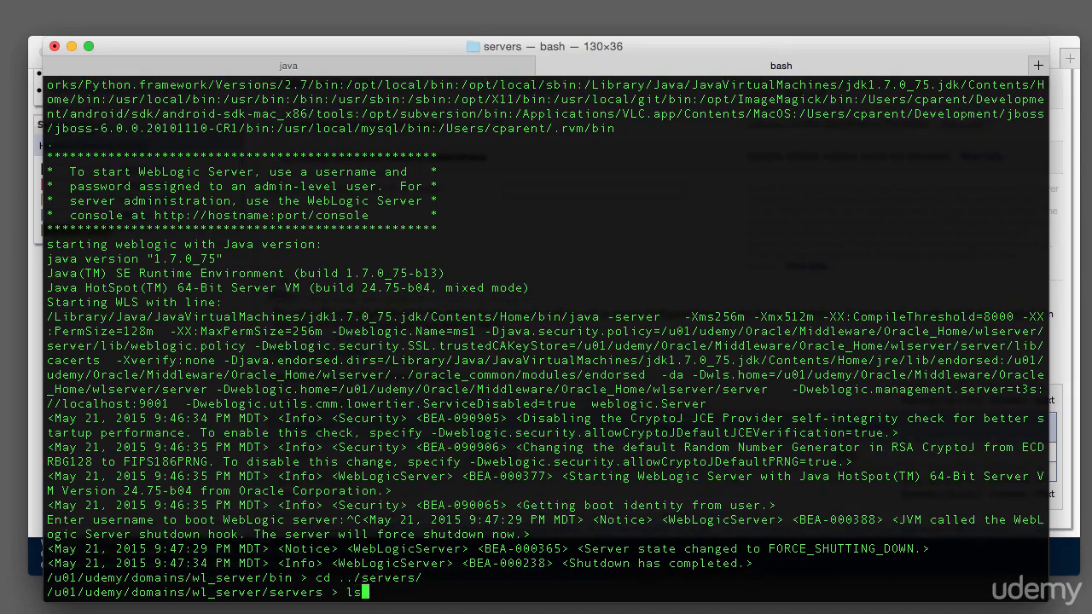
type("ls")
key("Return")
type("cd ms1")
key("Return")
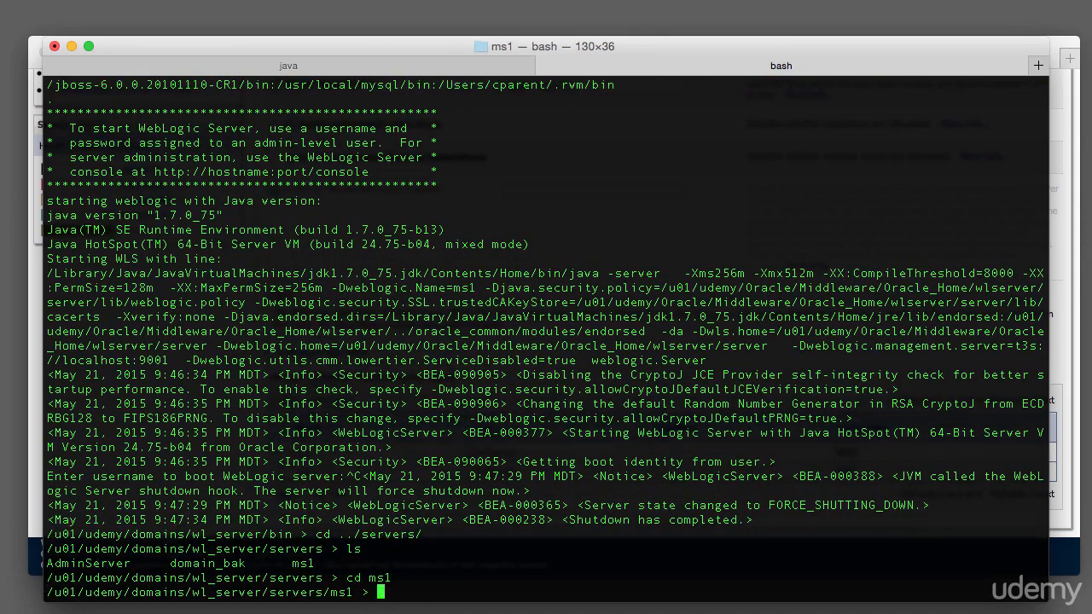
type("ls")
key("Return")
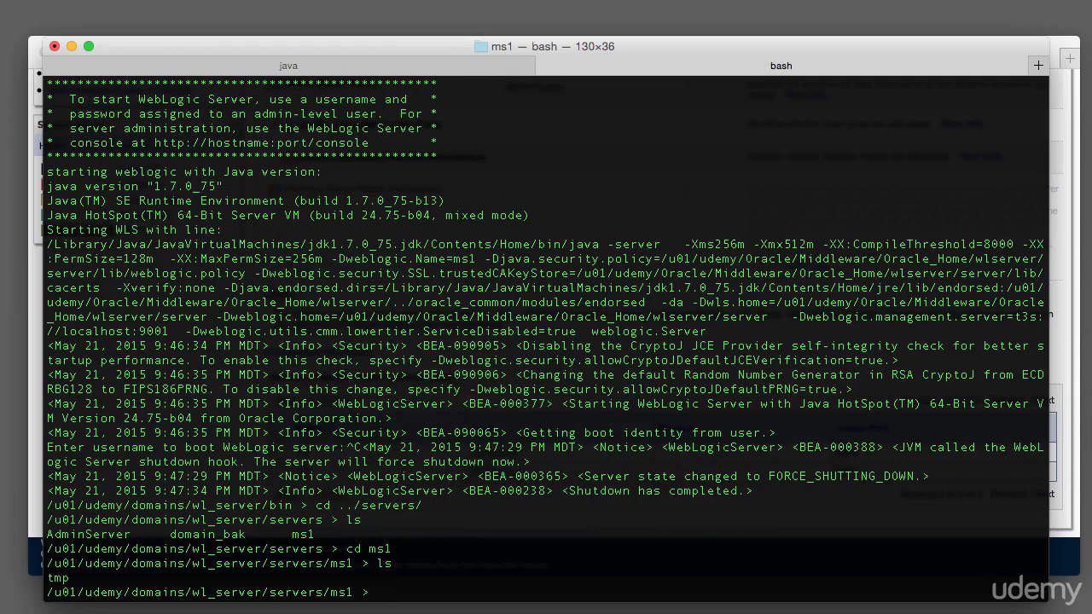
Create a security directory inside ms1's server folder and change into it.
type("mkdir se")
type("cuirty")
key("BackSpace")
key("BackSpace")
key("BackSpace")
key("BackSpace")
type("rity")
key("BackSpace")
key("Return")
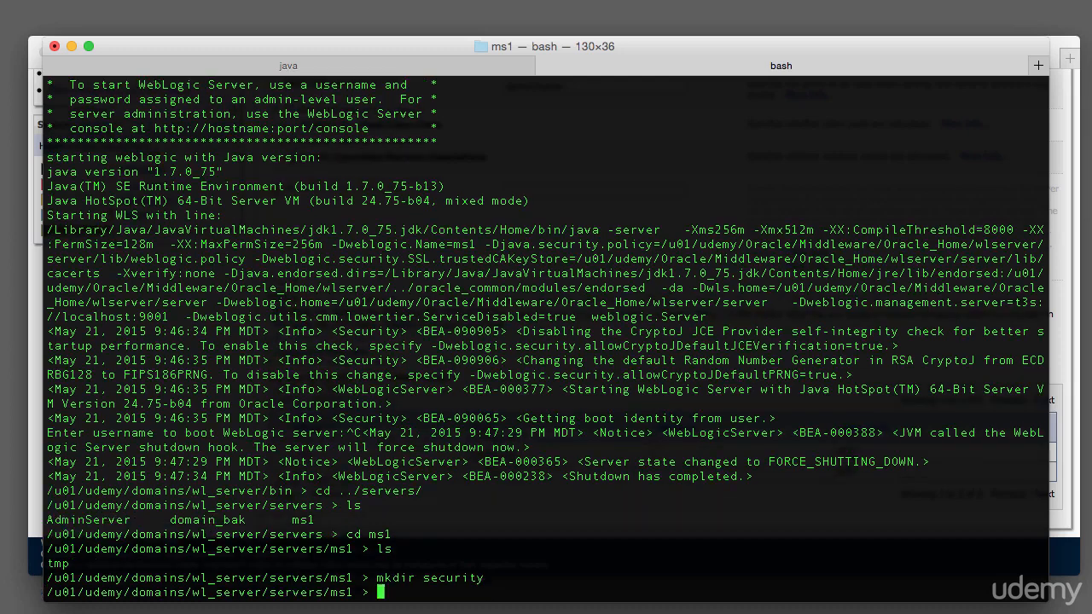
type("cd se")
key("Tab")
key("Return")
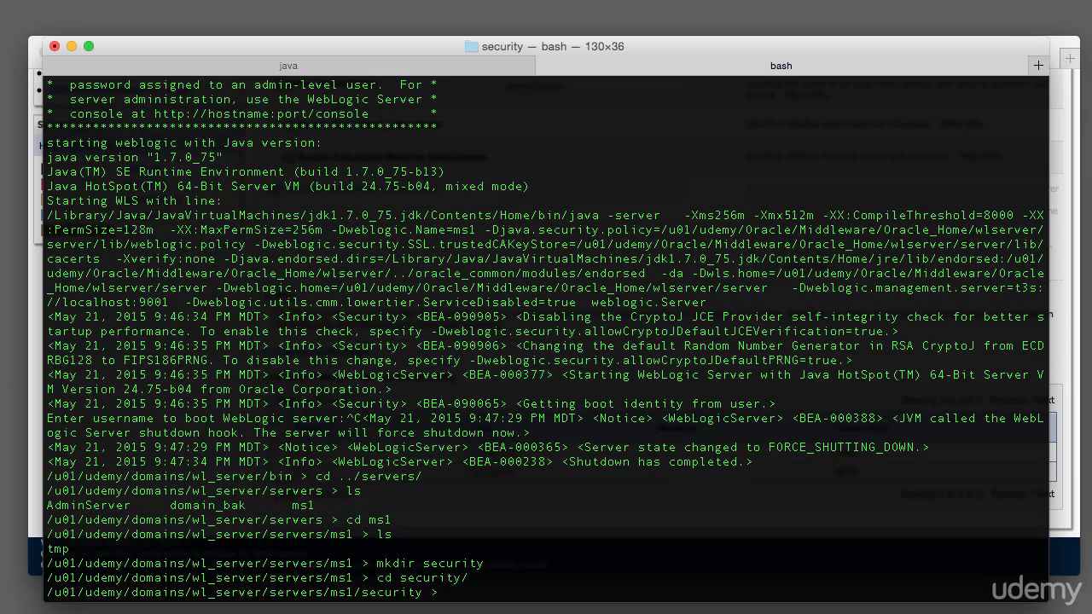
Create boot.properties in vi with the admin username and the admin password, then save the file.
type("vi boot.properties")
key("Return")
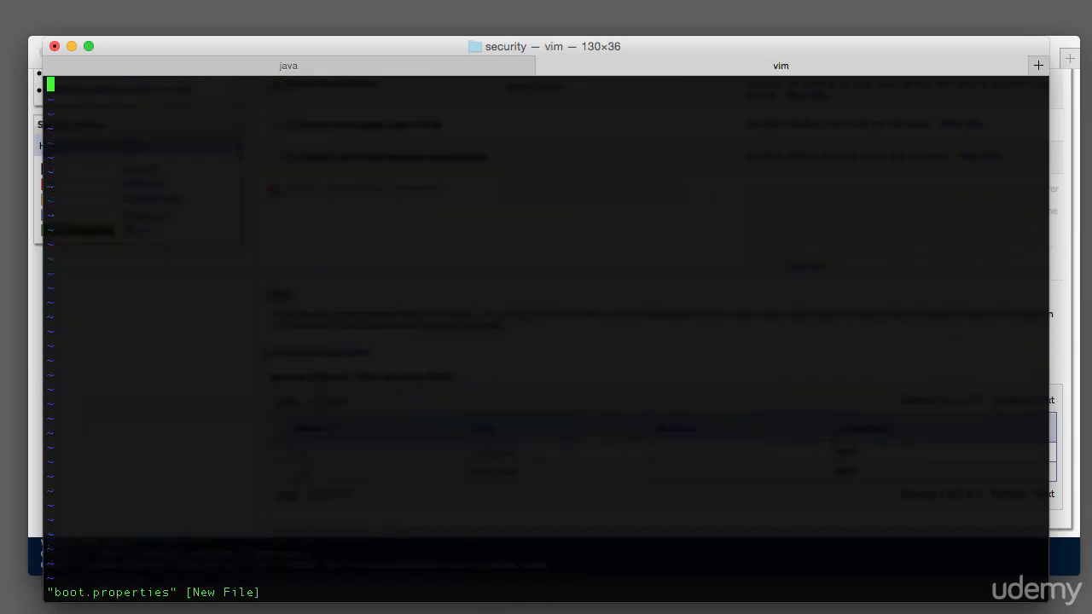
key("i")
type("username")
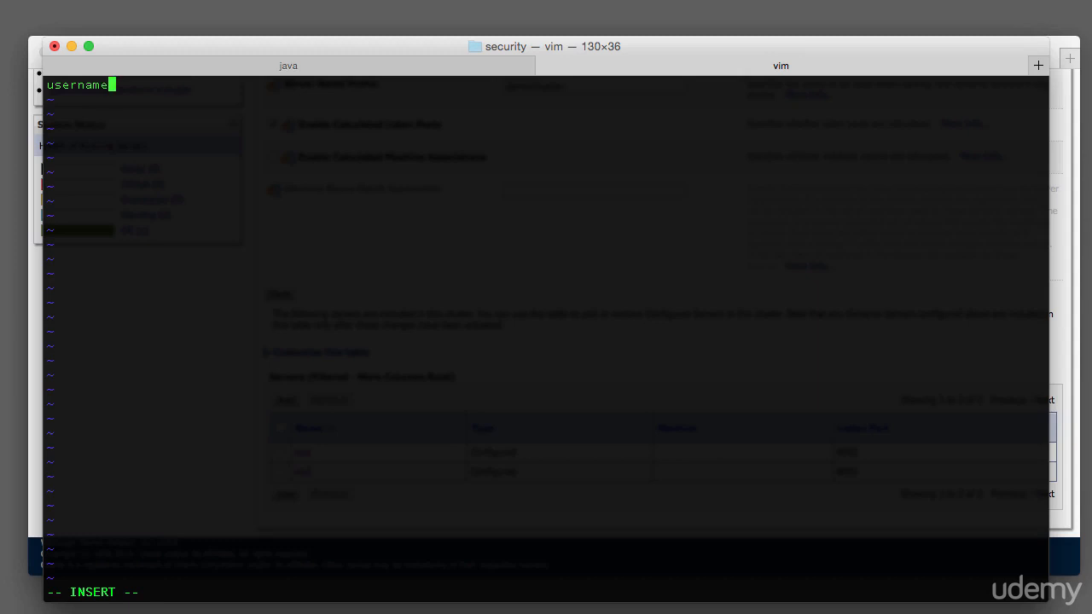
type("=weblogic")
key("Return")
type("passw0rd")
key("BackSpace")
key("BackSpace")
key("BackSpace")
type("ord=weblogic123")
key("Return")
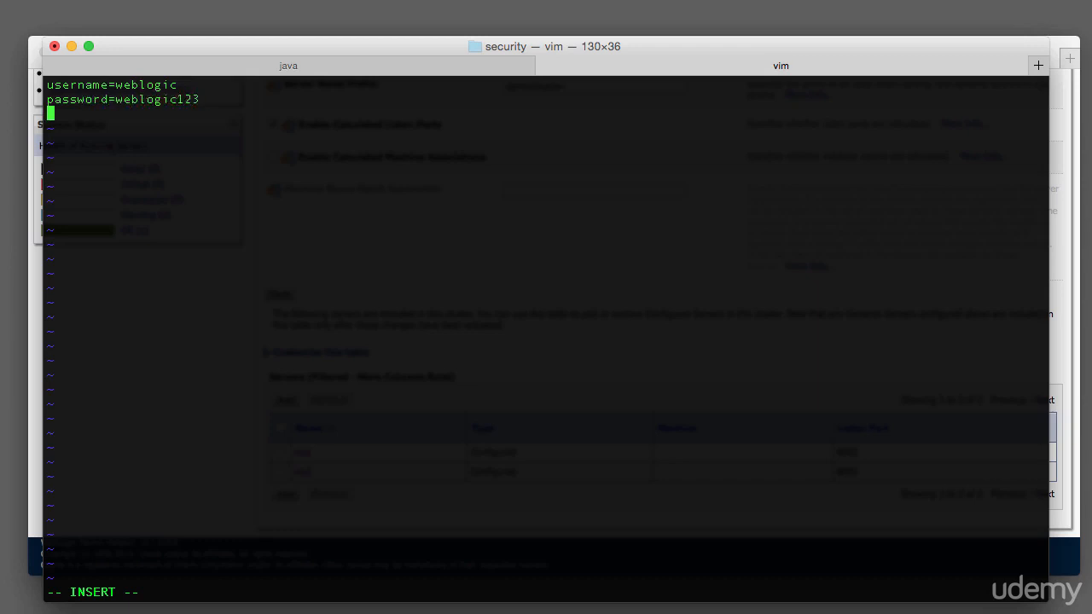
key("Escape")
type(":wq")
key("Return")
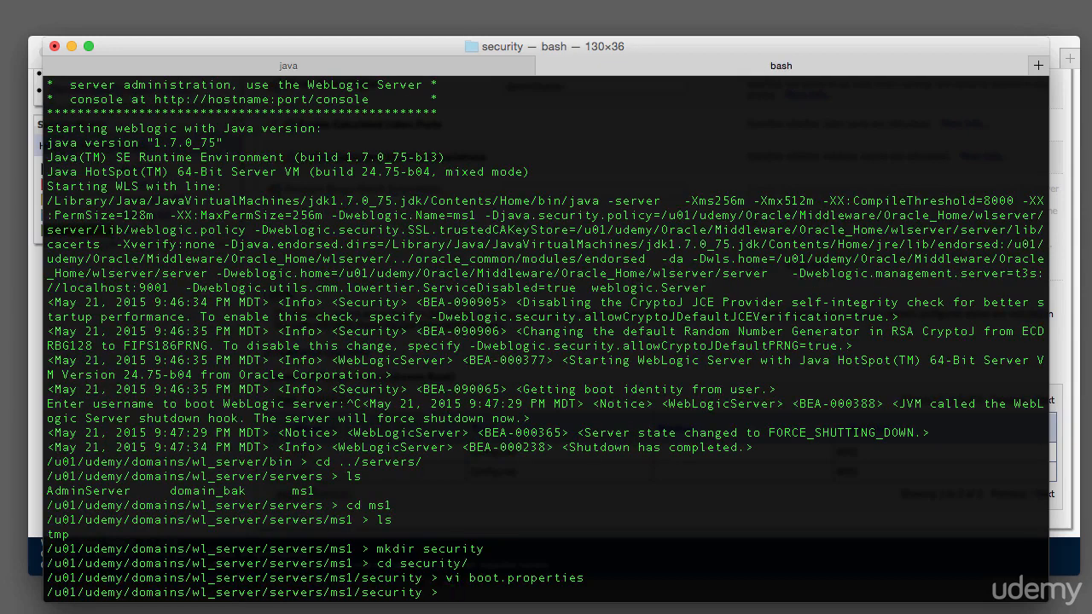
Go up to the servers directory and create an ms2 directory.
type("cd ..")
key("Return")
type("cd ..")
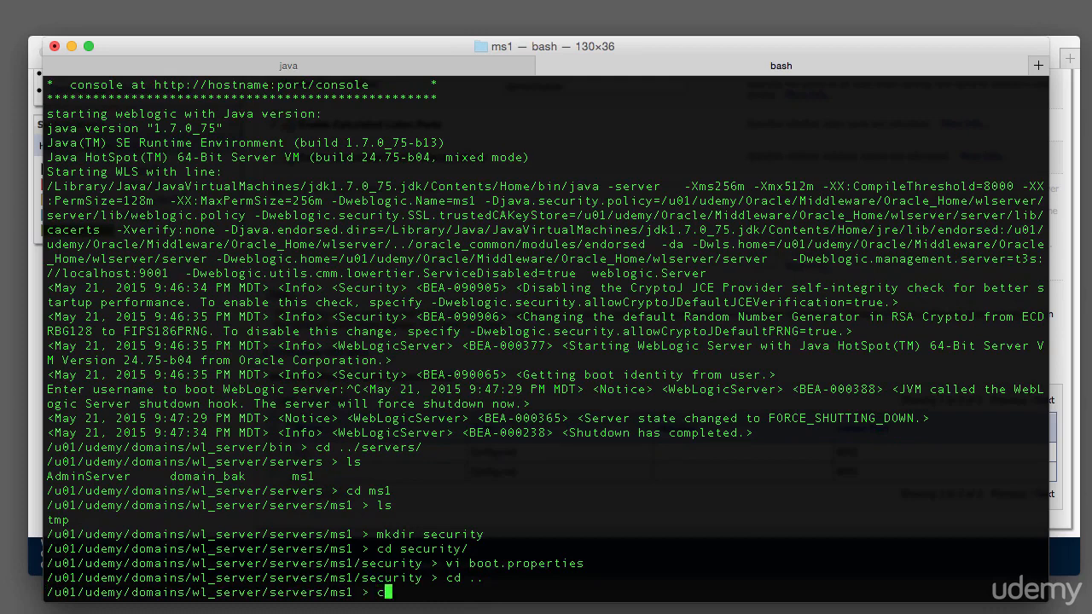
key("Return")
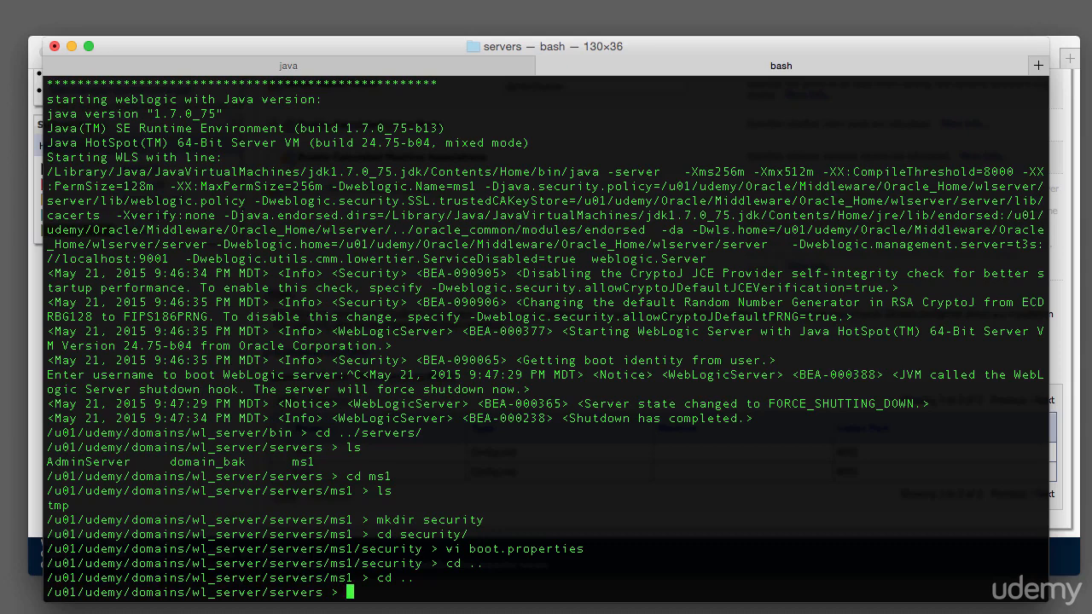
type("mkdir ms2")
key("Return")
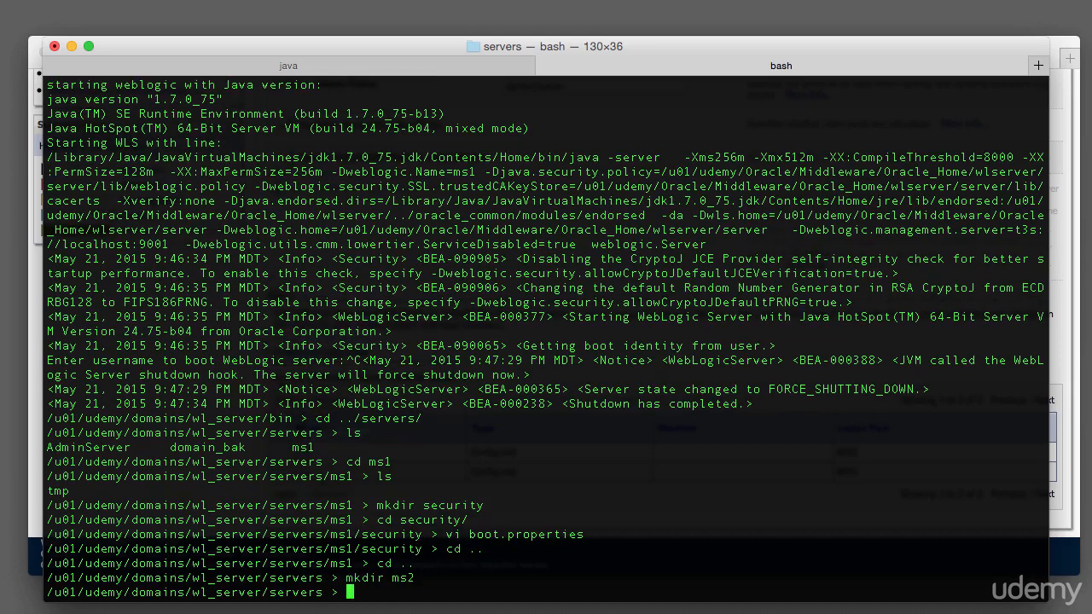
Copy ms1's security folder recursively into the ms2 directory and list the result.
type("cd ms2")
key("Tab")
key("Return")
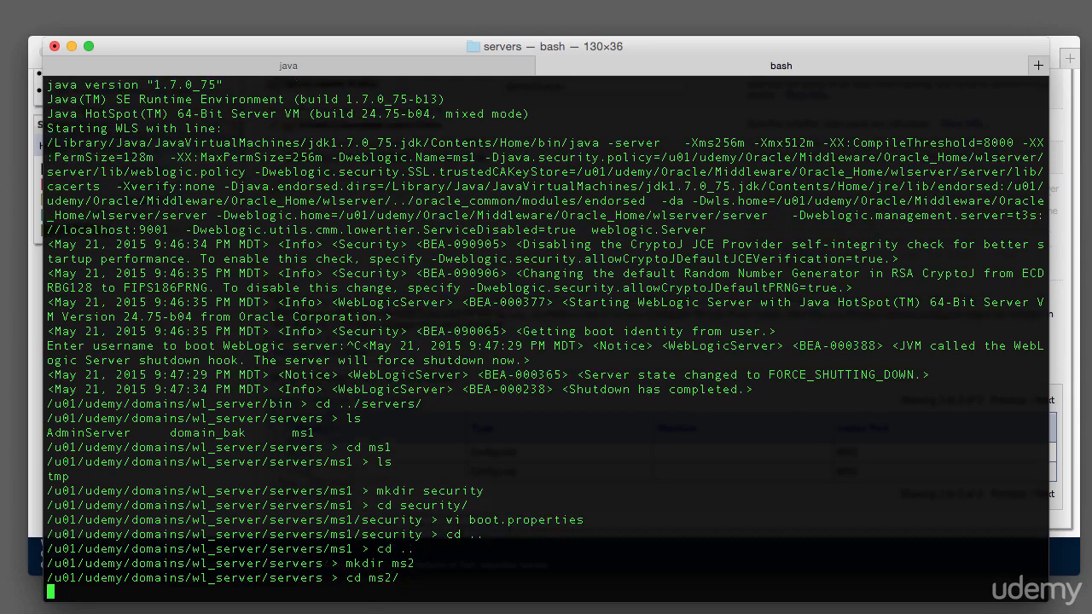
type("cp -r ../ms1/security/")
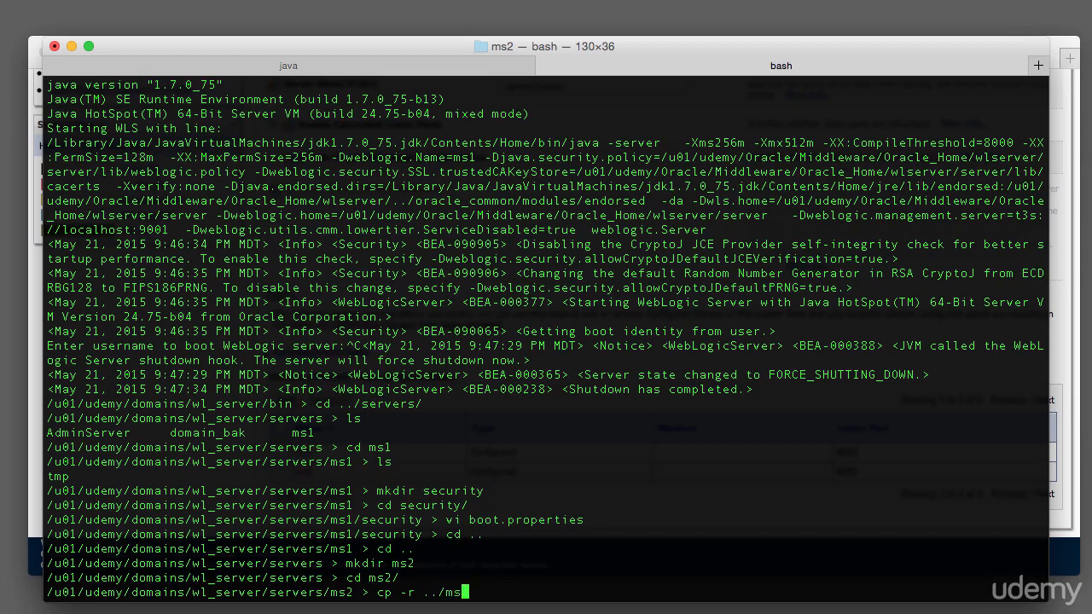
key("BackSpace")
key("BackSpace")
type(".")
key("Return")
type("ls")
key("Return")
Display the copied boot.properties file in ms2's security folder.
type("cd s")
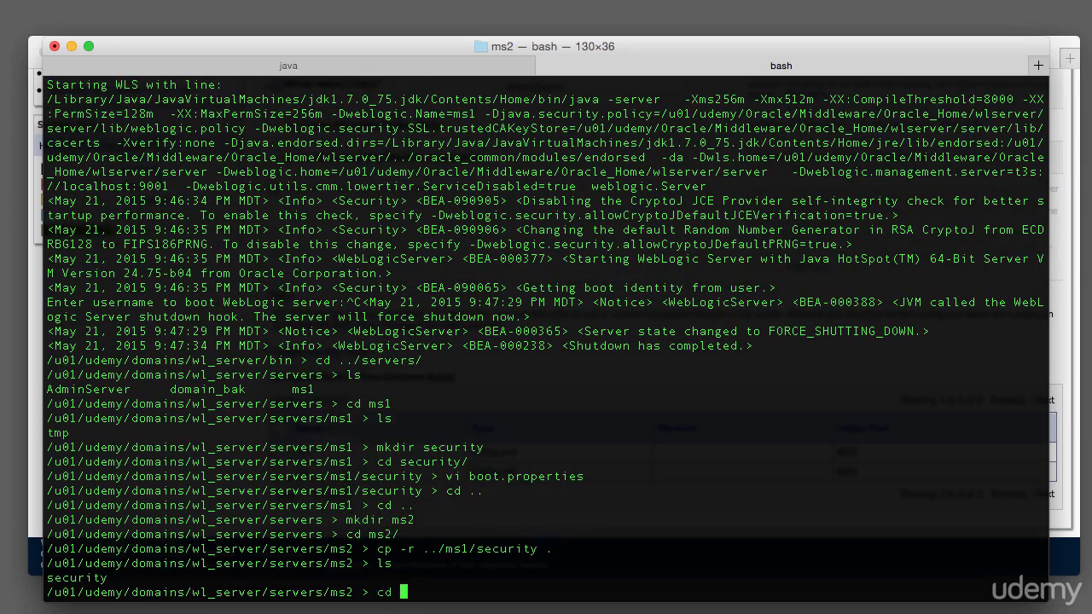
key("Tab")
key("Return")
type("cat b")
key("Tab")
key("Return")
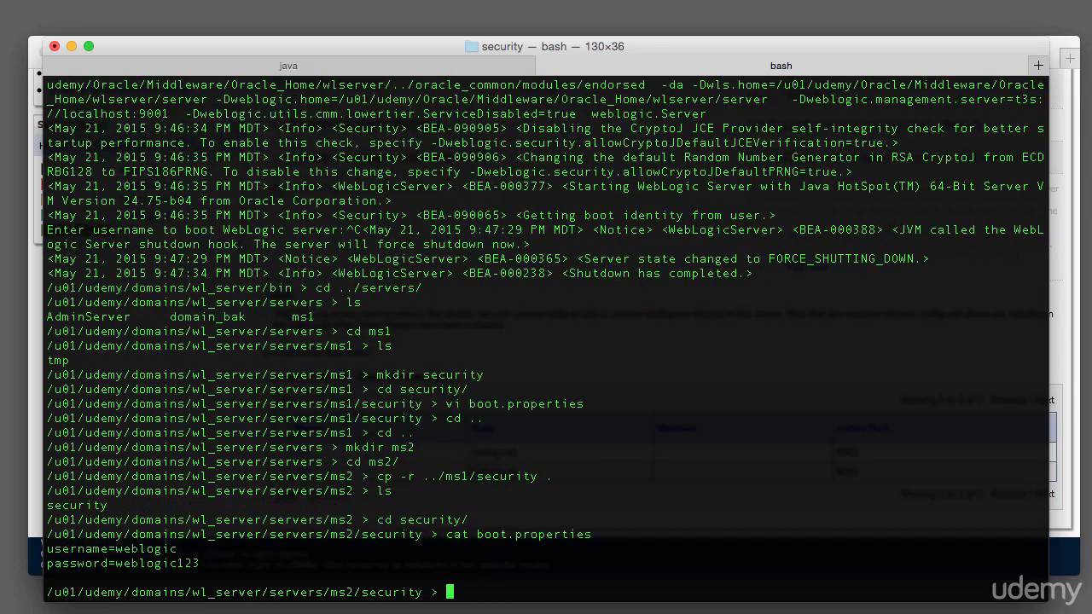
Return to the domain's bin directory and start managed server ms1 against t3s://localhost:9001.
type("cd ../../")
key("Return")
type("cd ../bin/")
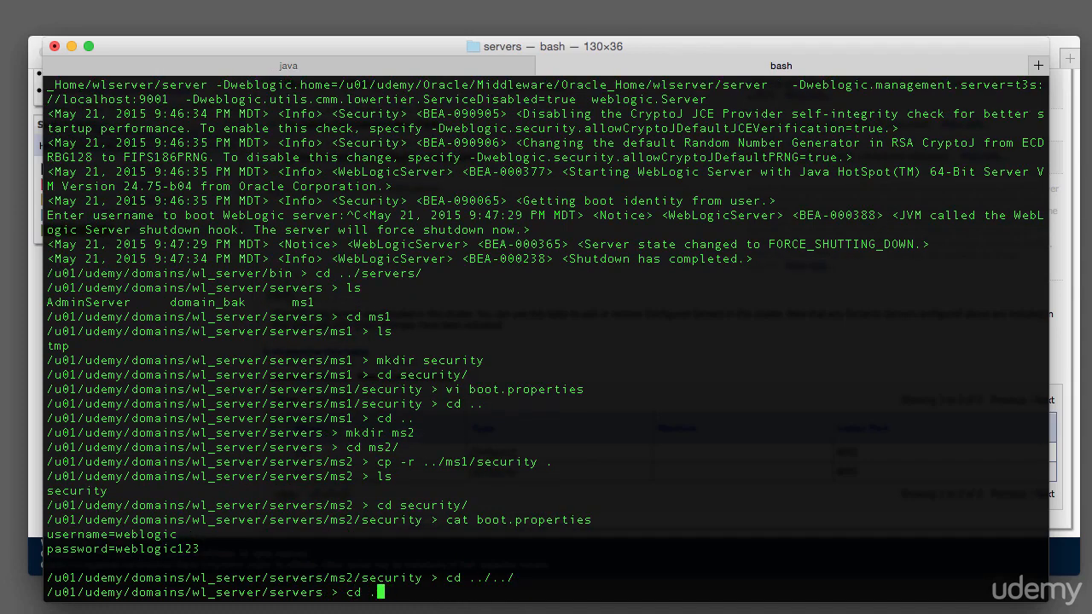
key("Return")
type("./start")
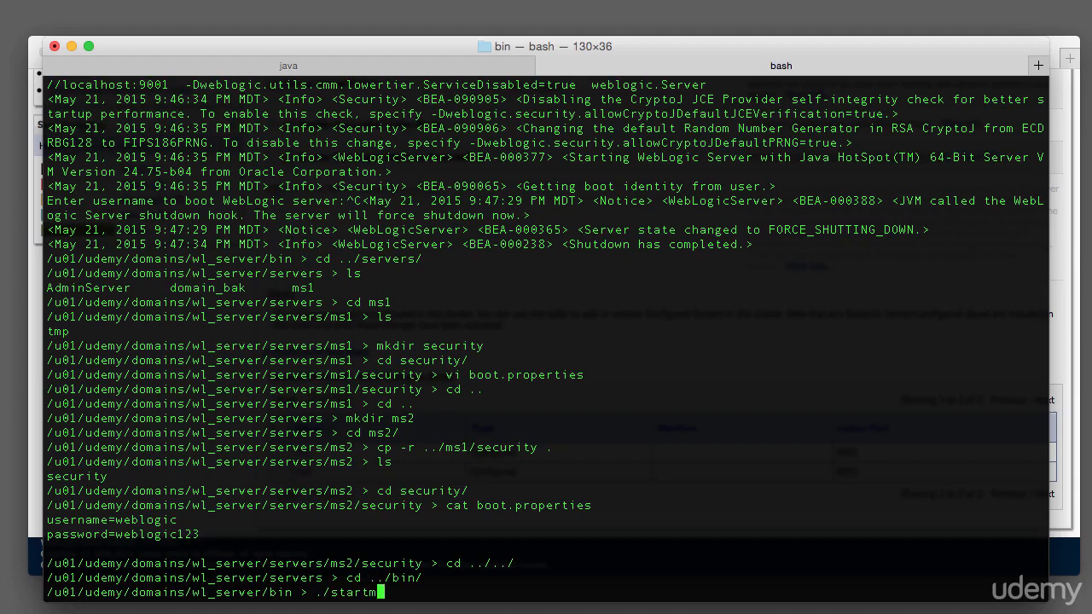
type("M")
key("Tab")
type("ms1 t3s://localhost:9001")
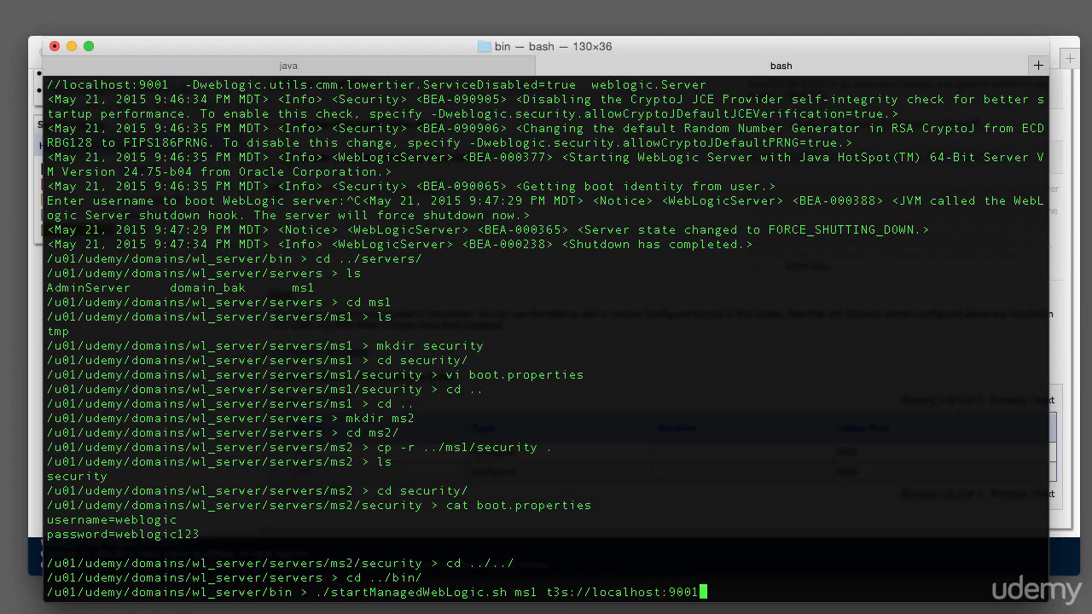
key("Return")
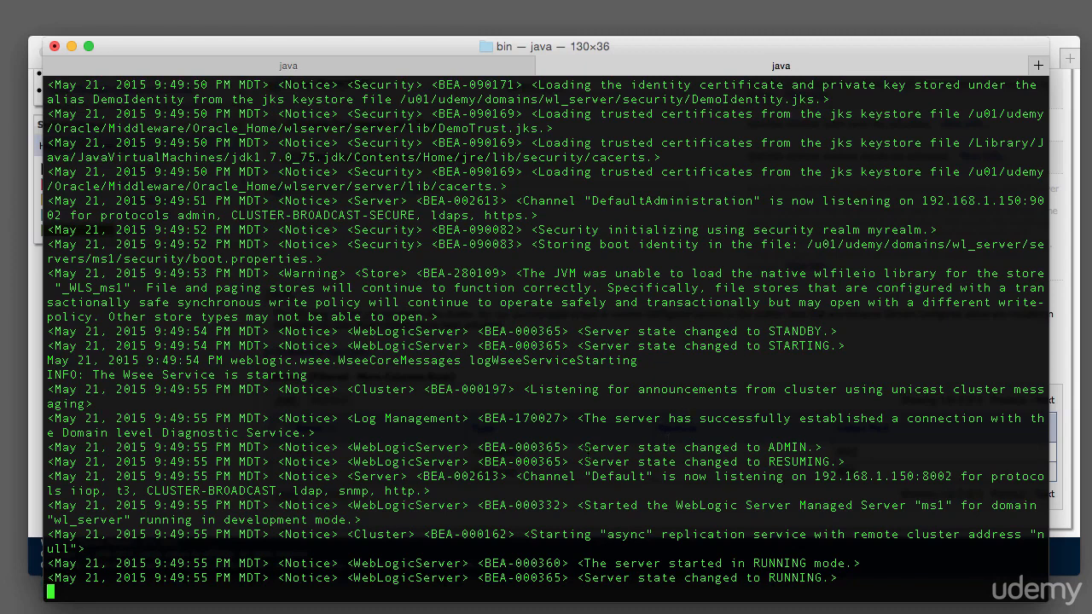
Highlight the Cluster unicast listening message in ms1's startup log.
left_click_drag(348, 389, 416, 389)
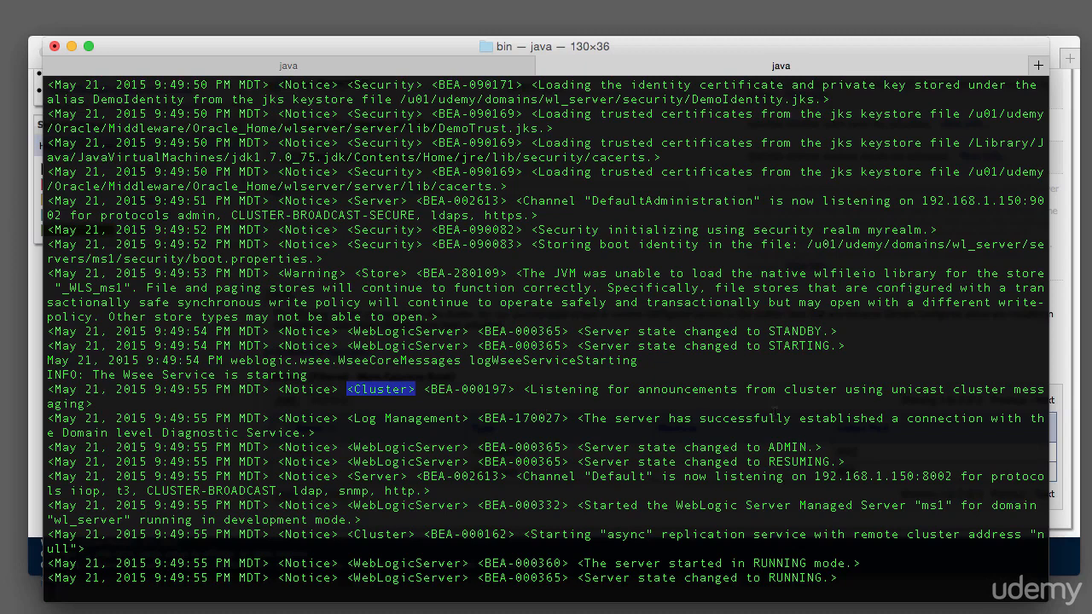
left_click(792, 422)
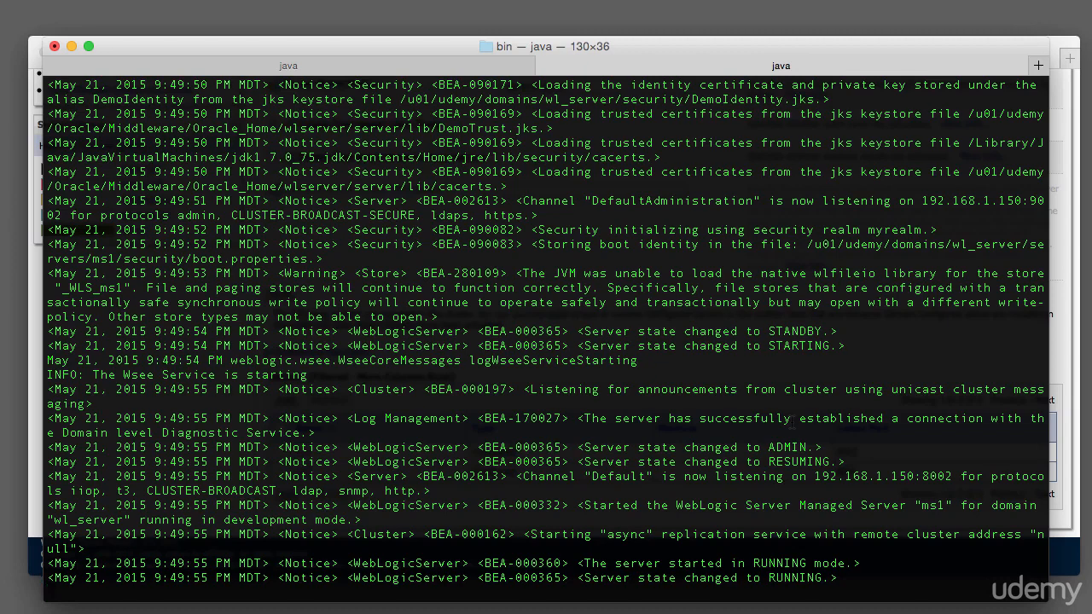
Open a new terminal tab and start managed server ms2 with startManagedWebLogic.sh against t3://localhost:9001.
left_click(1039, 67)
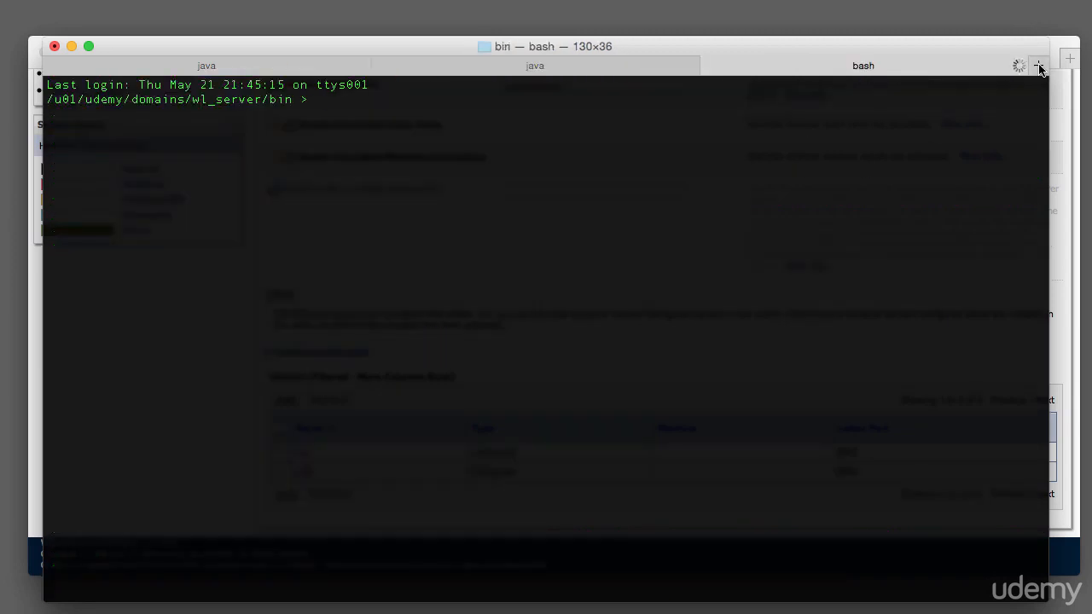
type("./startMan")
key("Tab")
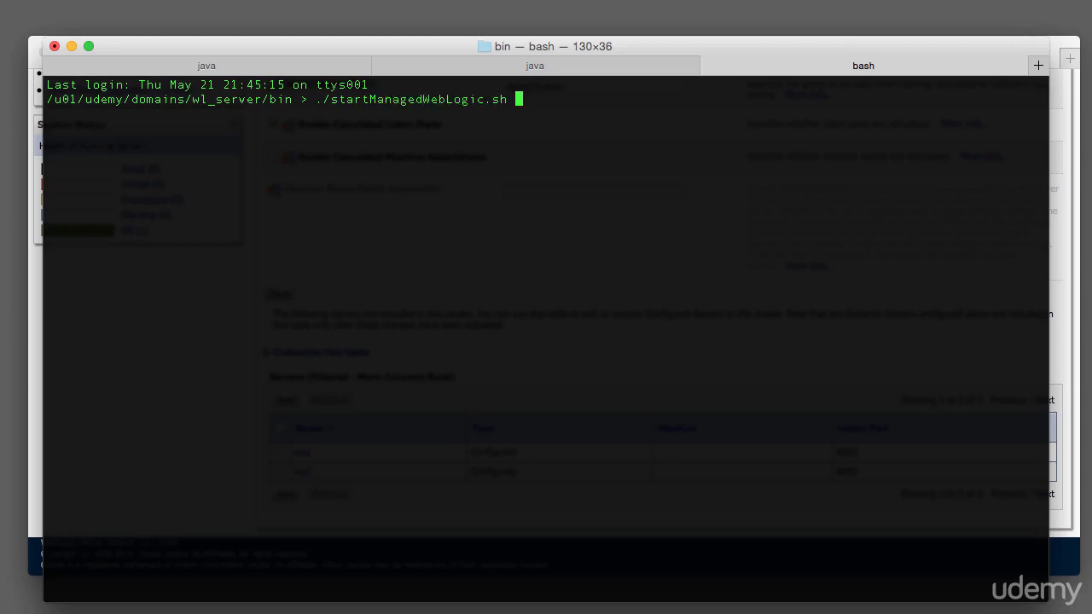
type("ms2 t3")
type("://")
key("BackSpace")
key("BackSpace")
type("//localhost:9001")
key("Return")
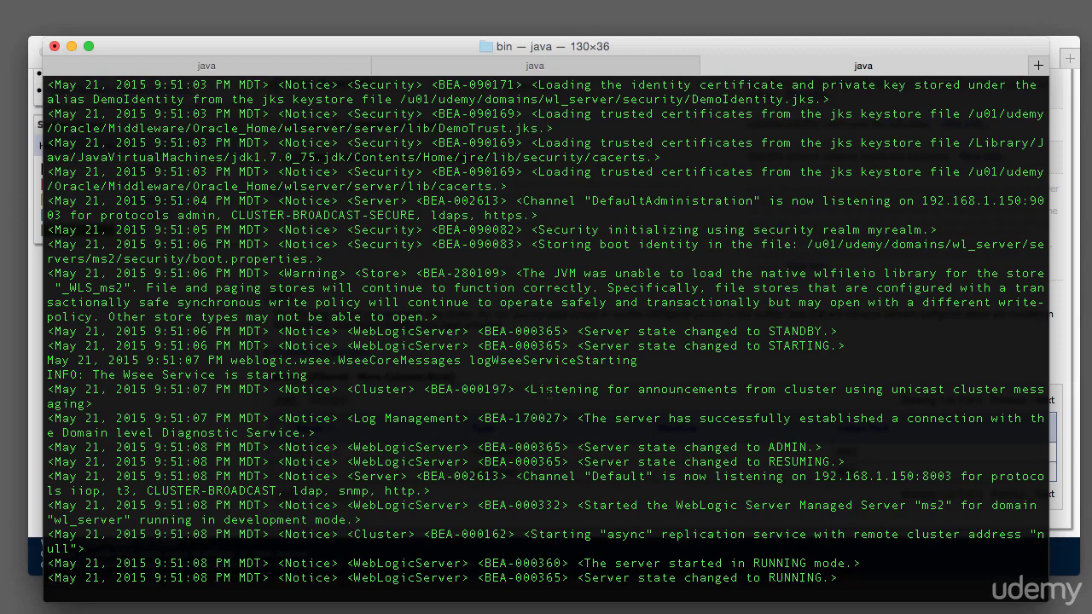
Highlight the unicast cluster listening message and the boot identity storing line in ms2's startup log.
left_click_drag(537, 389, 1048, 402)
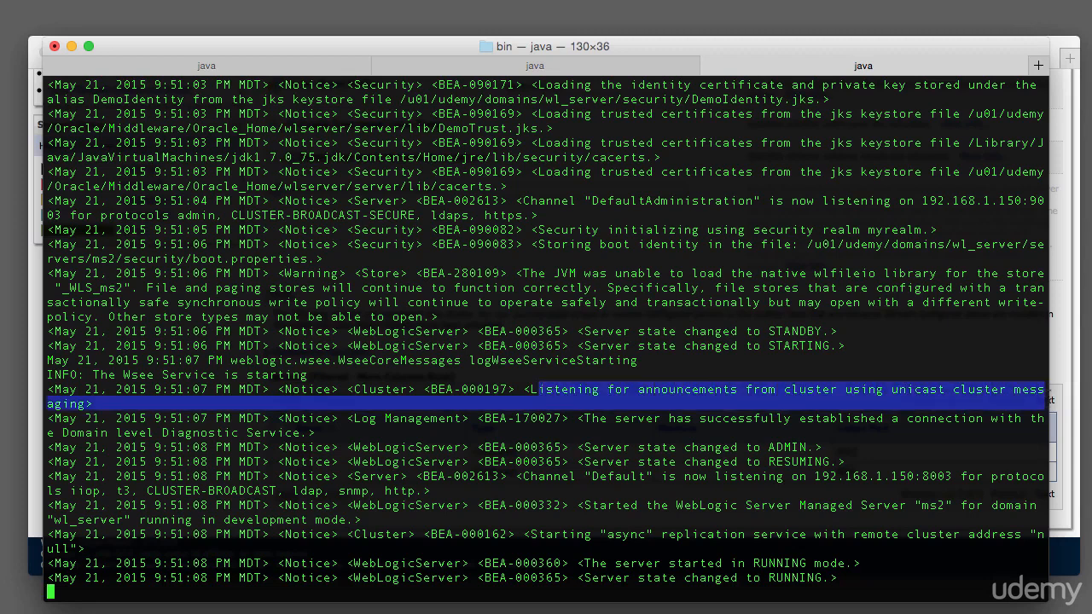
left_click_drag(93, 403, 48, 403)
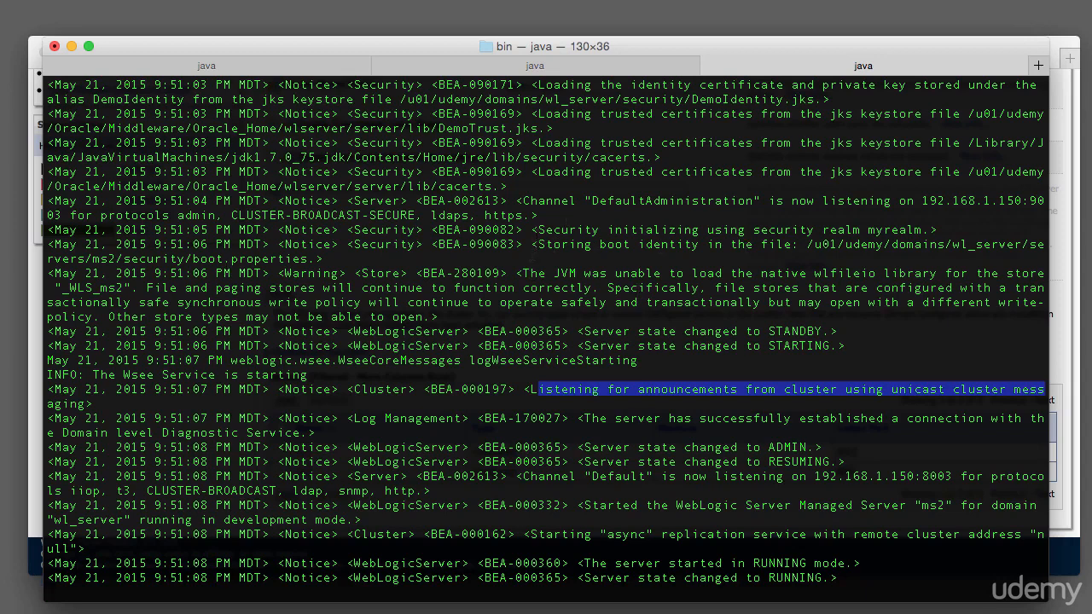
left_click_drag(536, 245, 533, 253)
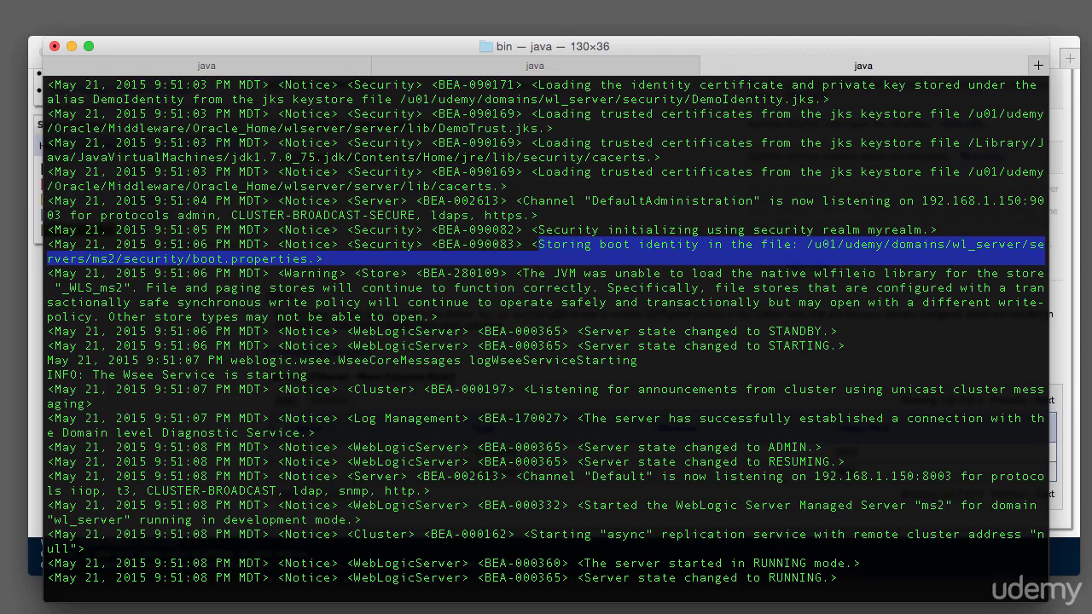
Return to the administration console and open the Servers summary to check the servers' states.
left_click(1057, 556)
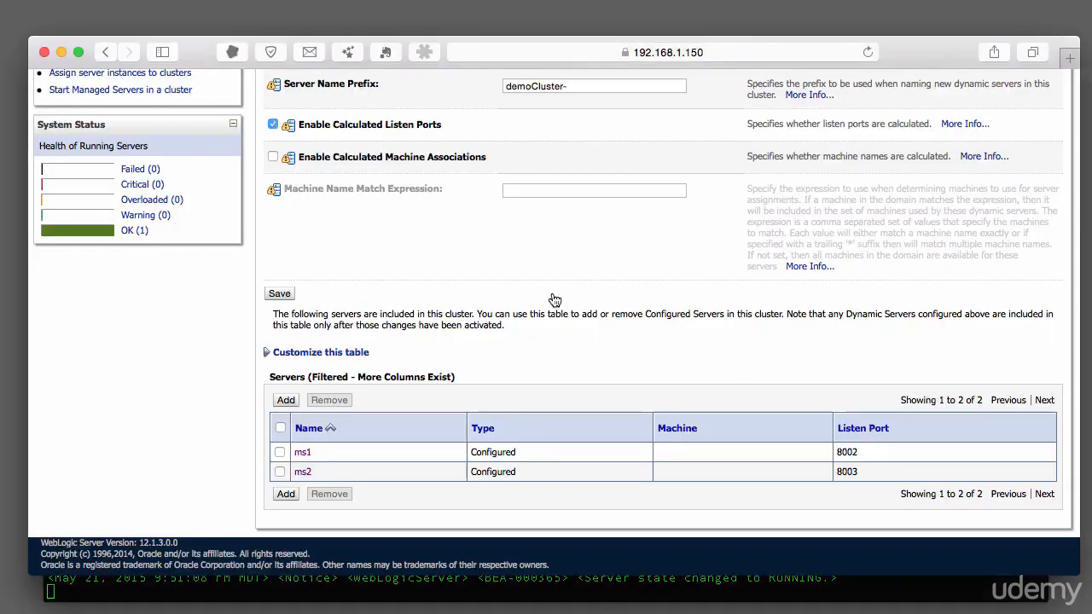
scroll(549, 227, "up", 5)
left_click(85, 246)
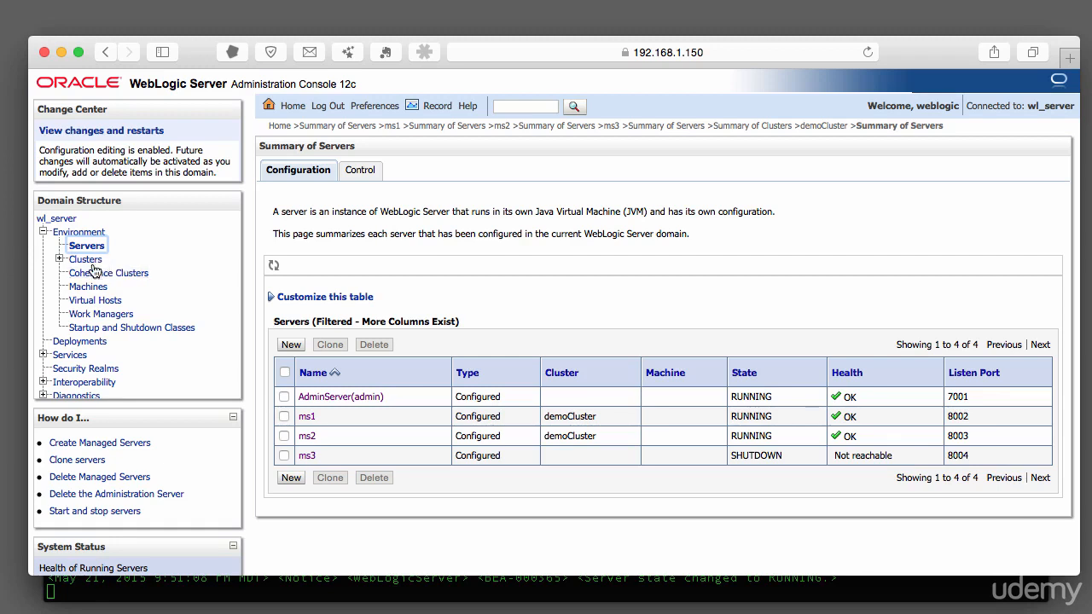
Target the examples-demo data source to all servers in demoCluster.
left_click(42, 356)
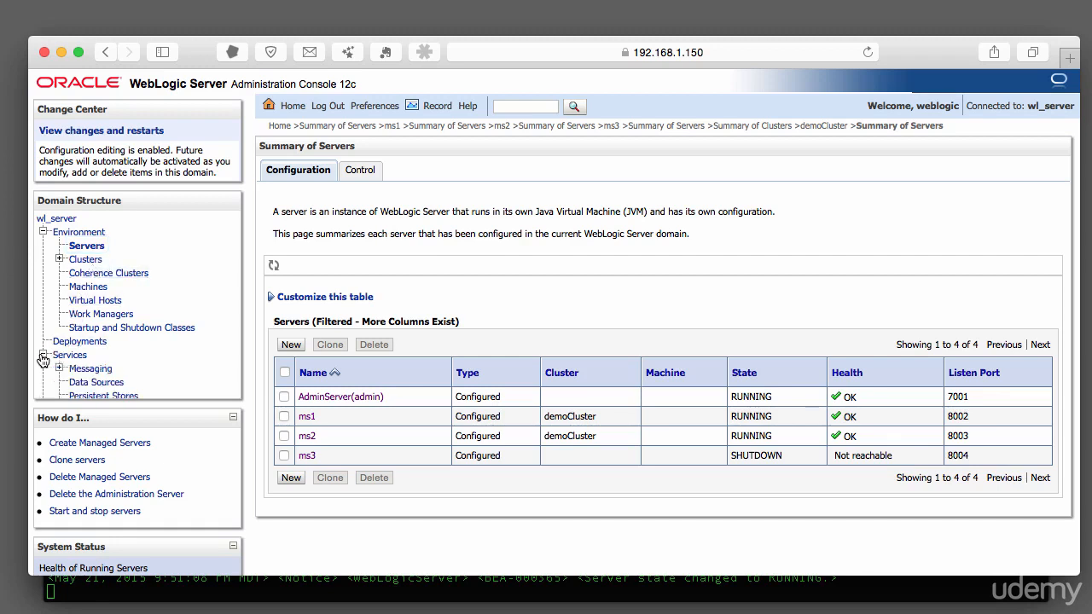
left_click(94, 386)
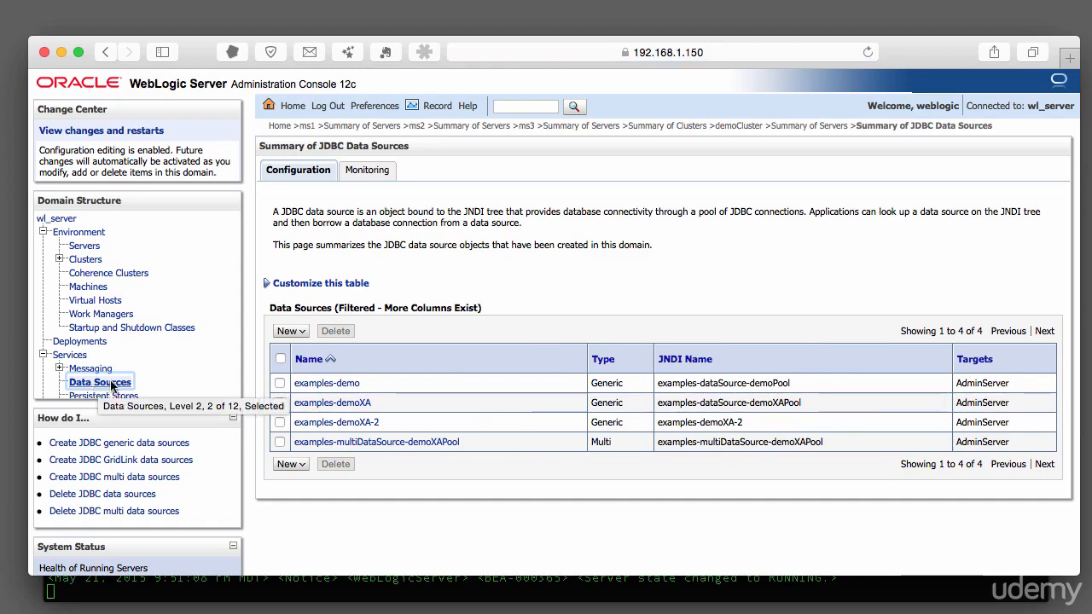
left_click(316, 384)
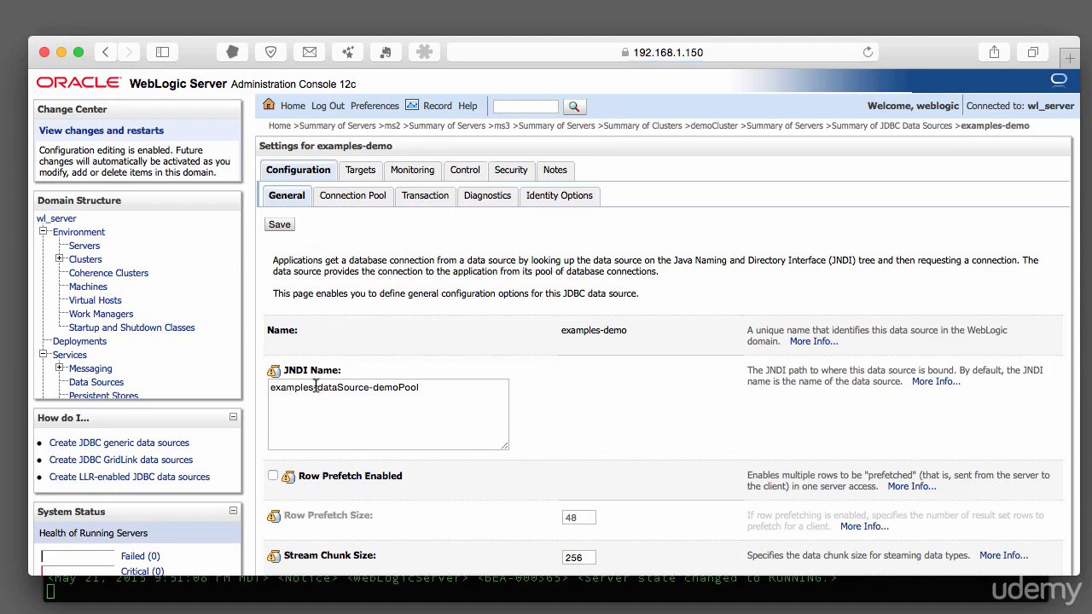
left_click(358, 171)
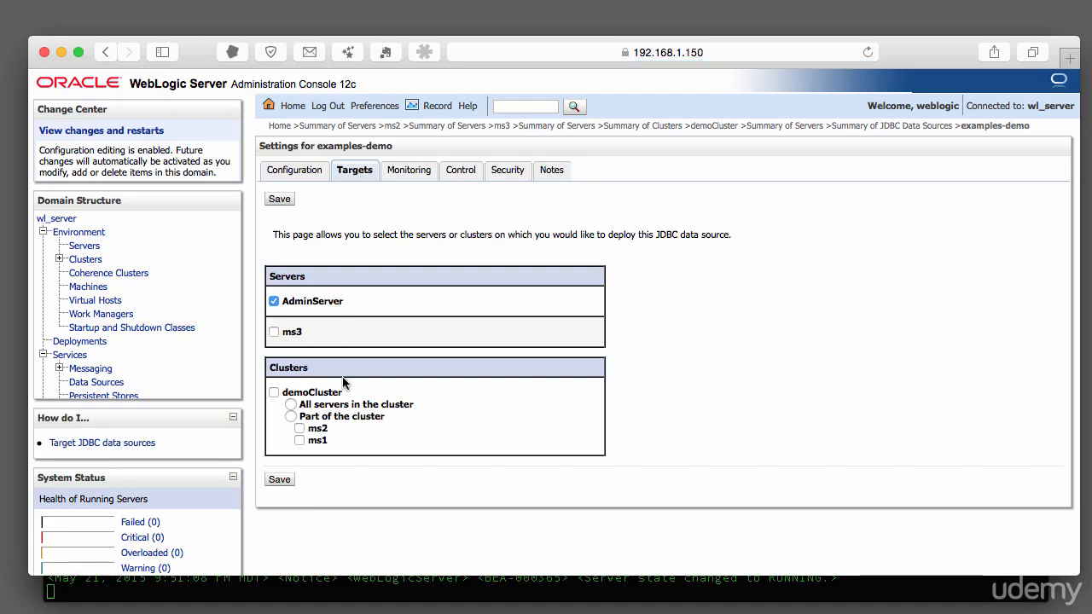
left_click(274, 392)
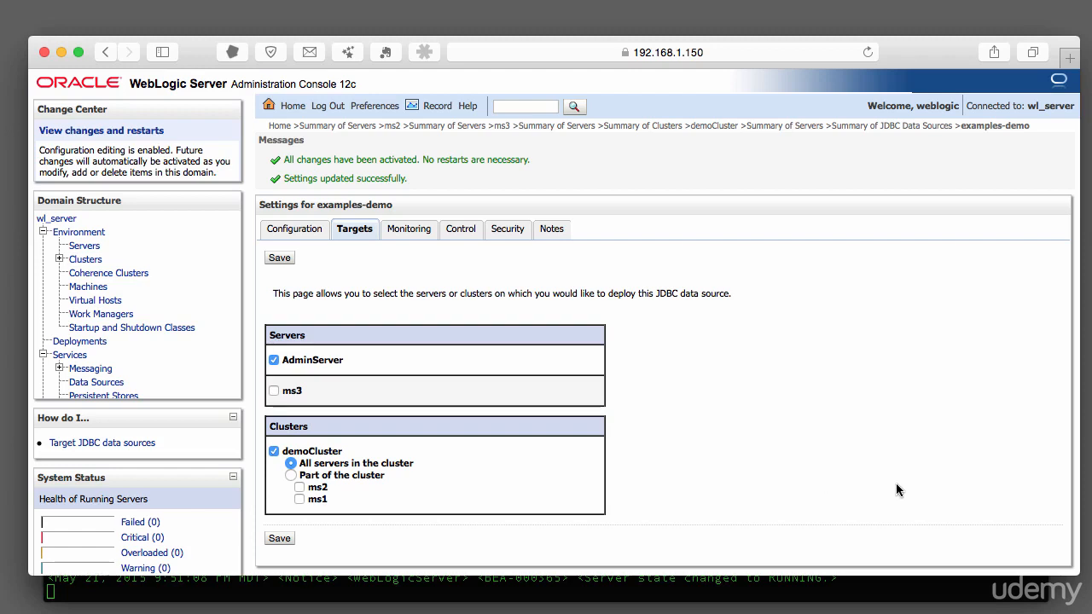
Open examples-demo's monitoring statistics and test the data source on AdminServer.
left_click(418, 233)
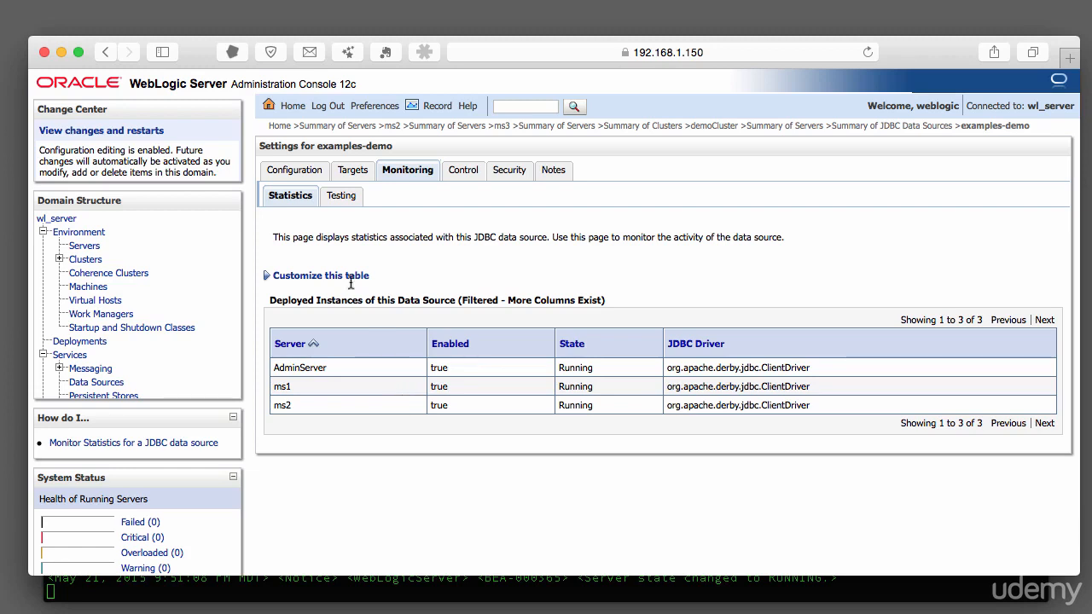
left_click(342, 198)
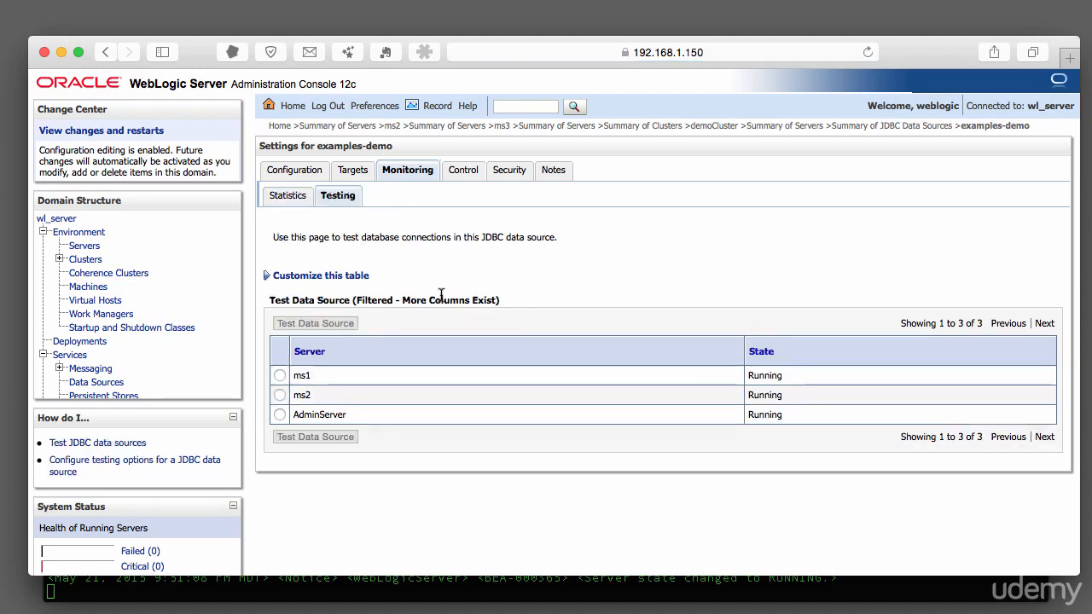
left_click(280, 414)
left_click(300, 437)
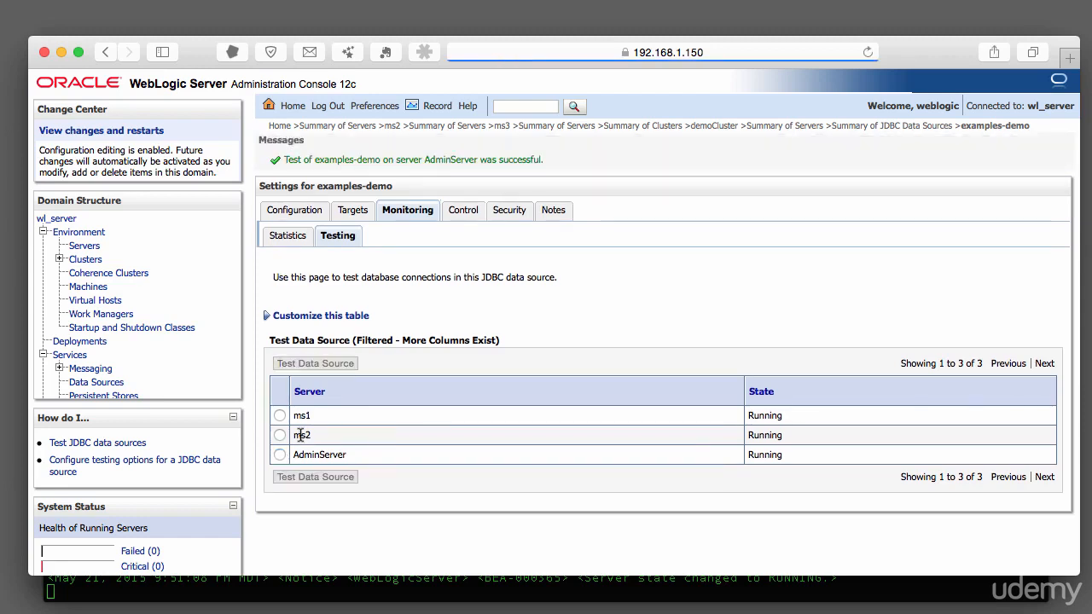
Test the examples-demo data source on ms2 and then on ms1.
left_click(280, 435)
left_click(305, 478)
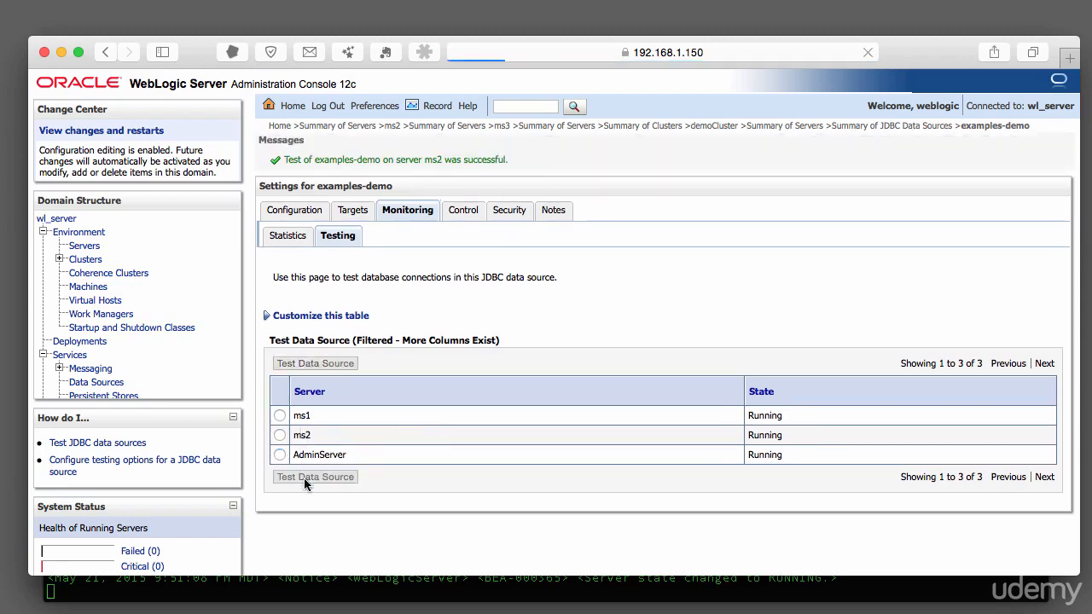
left_click(279, 416)
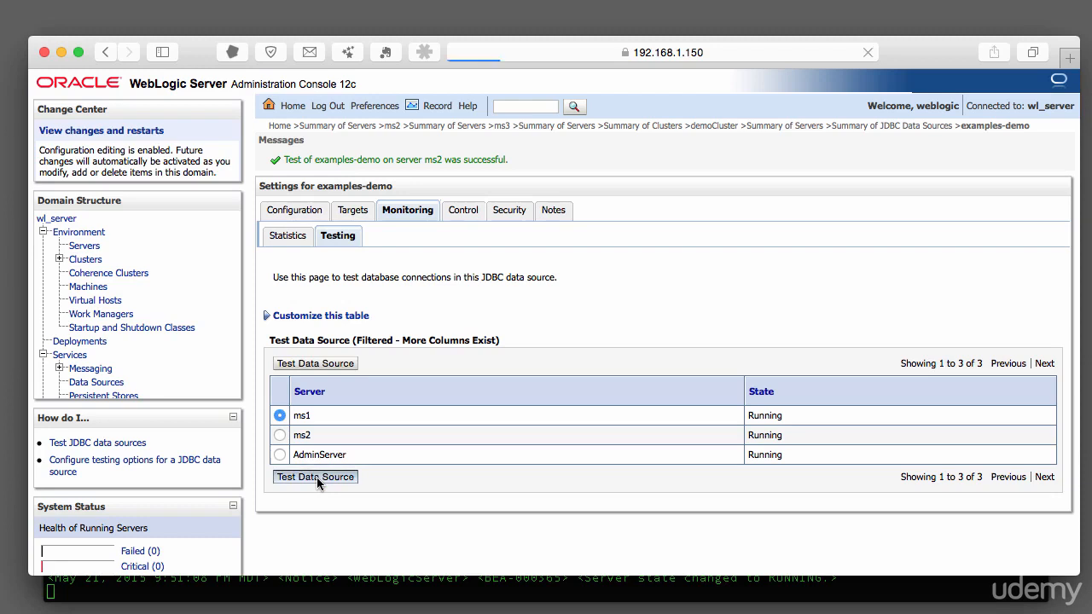
left_click(317, 477)
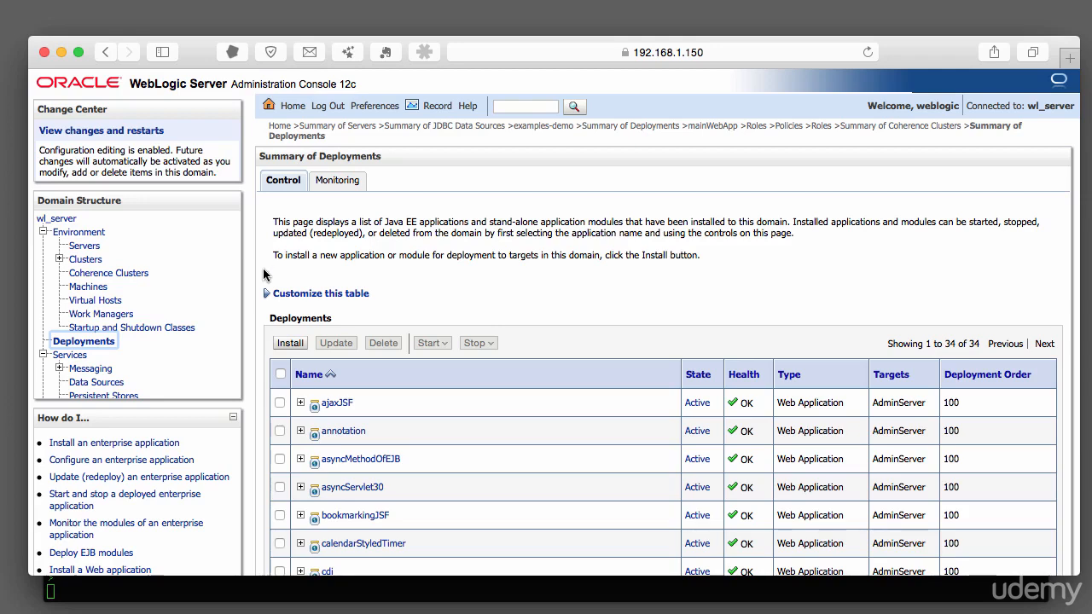
Select the mainWebApp deployment in the Deployments list and delete it.
scroll(371, 321, "down", 10)
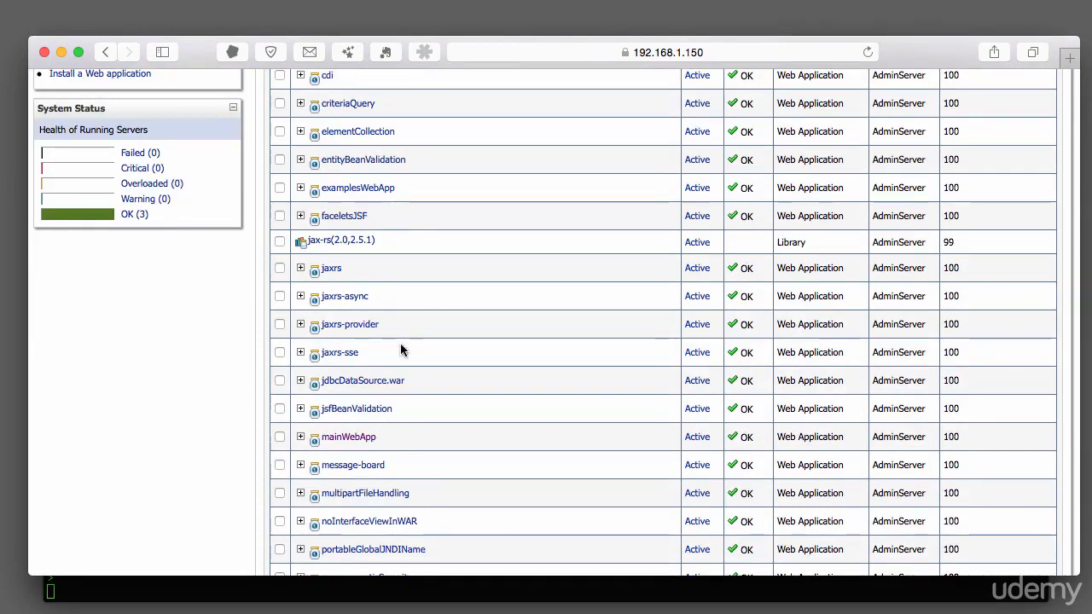
left_click(280, 437)
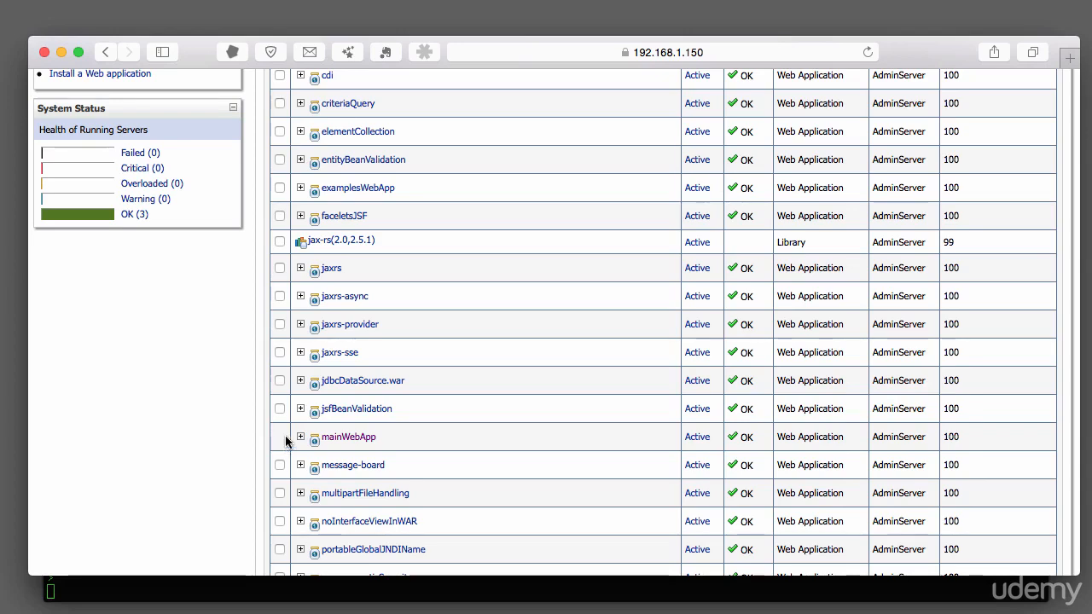
scroll(423, 431, "down", 10)
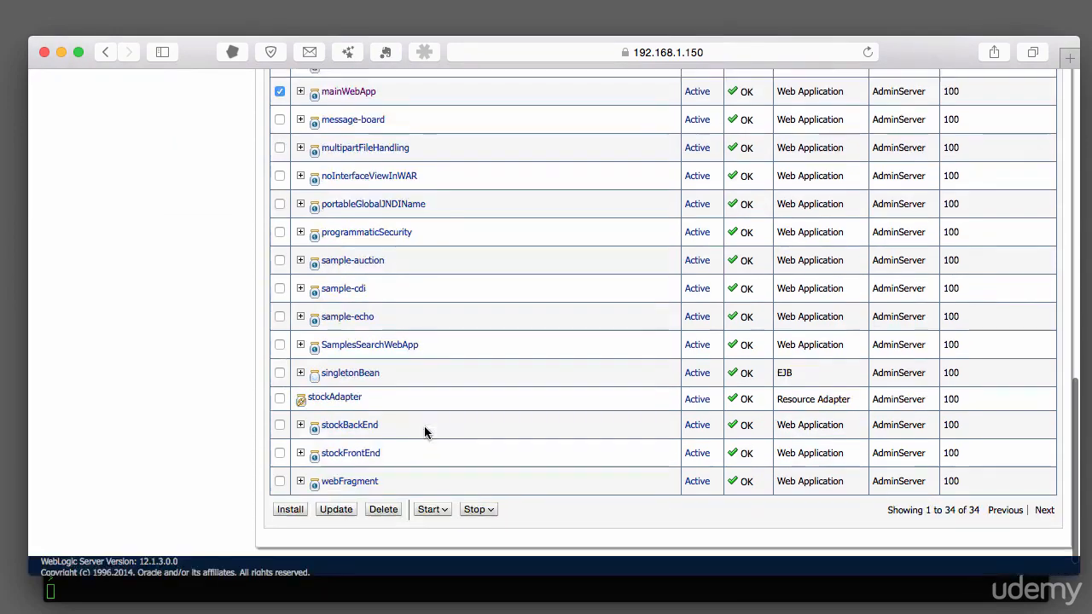
left_click(397, 490)
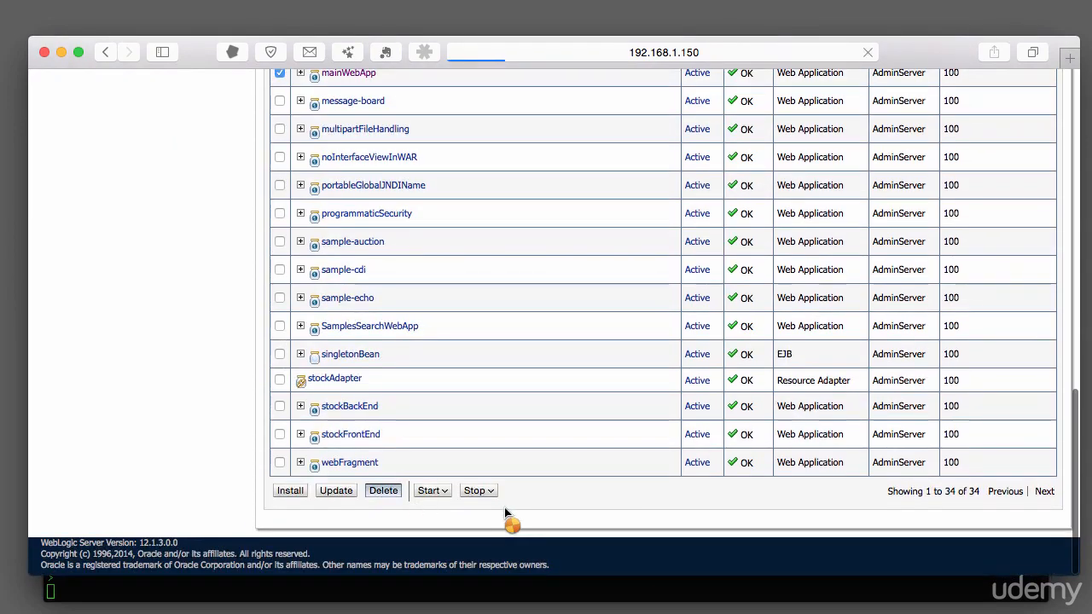